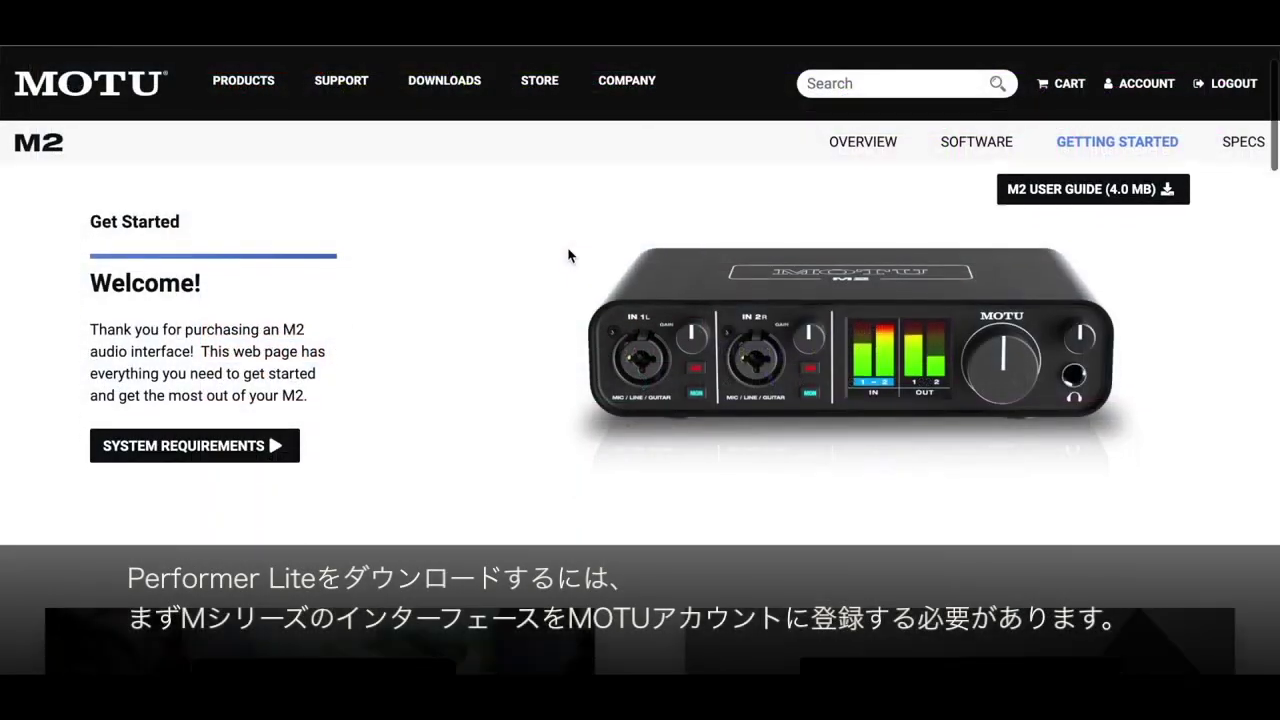
Scroll down the MOTU.com home page to view the M2 interface introduction.
scroll(568, 255, down, 5)
scroll(568, 255, down, 8)
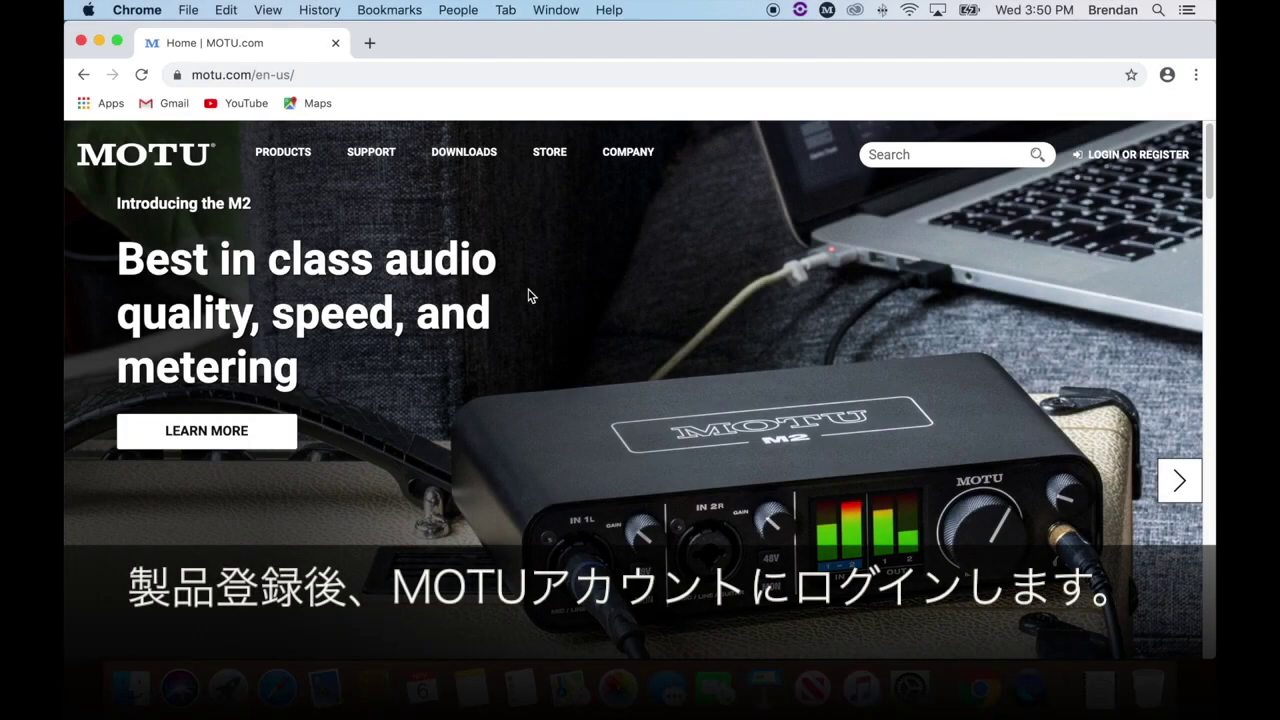
Log in to the MOTU account with the account e-mail and password.
click(1119, 163)
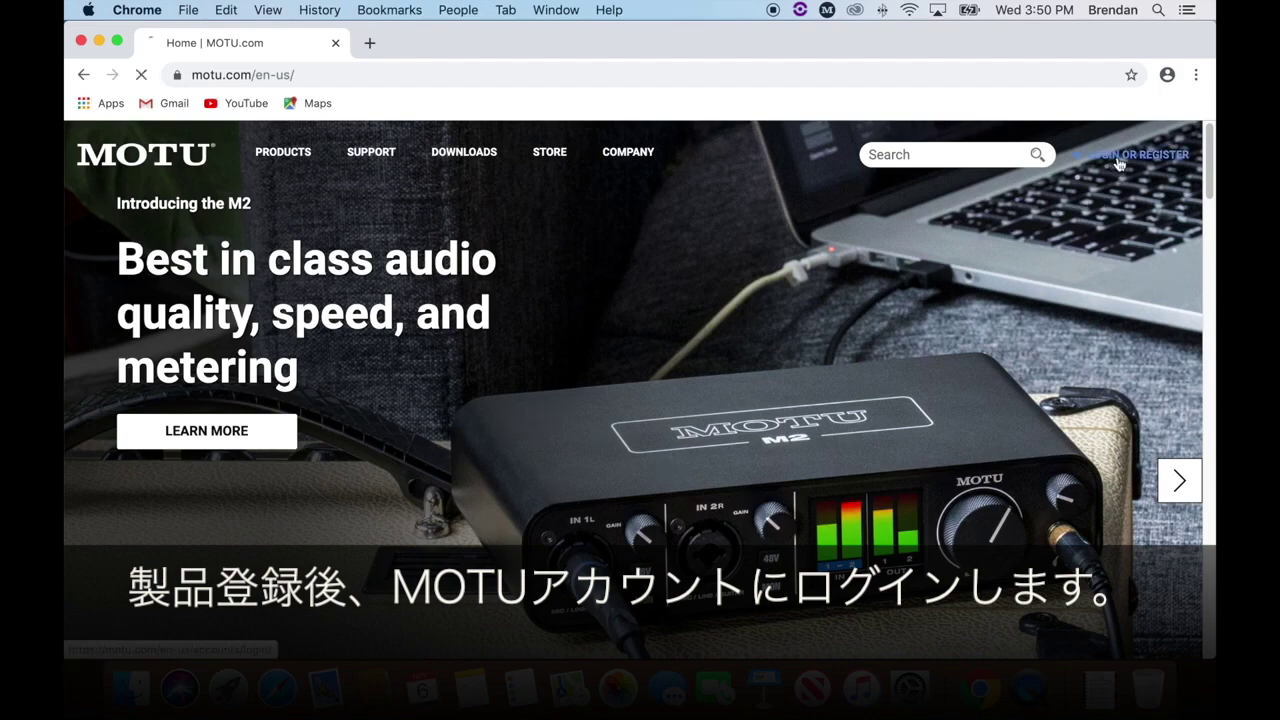
key(Tab)
key(Return)
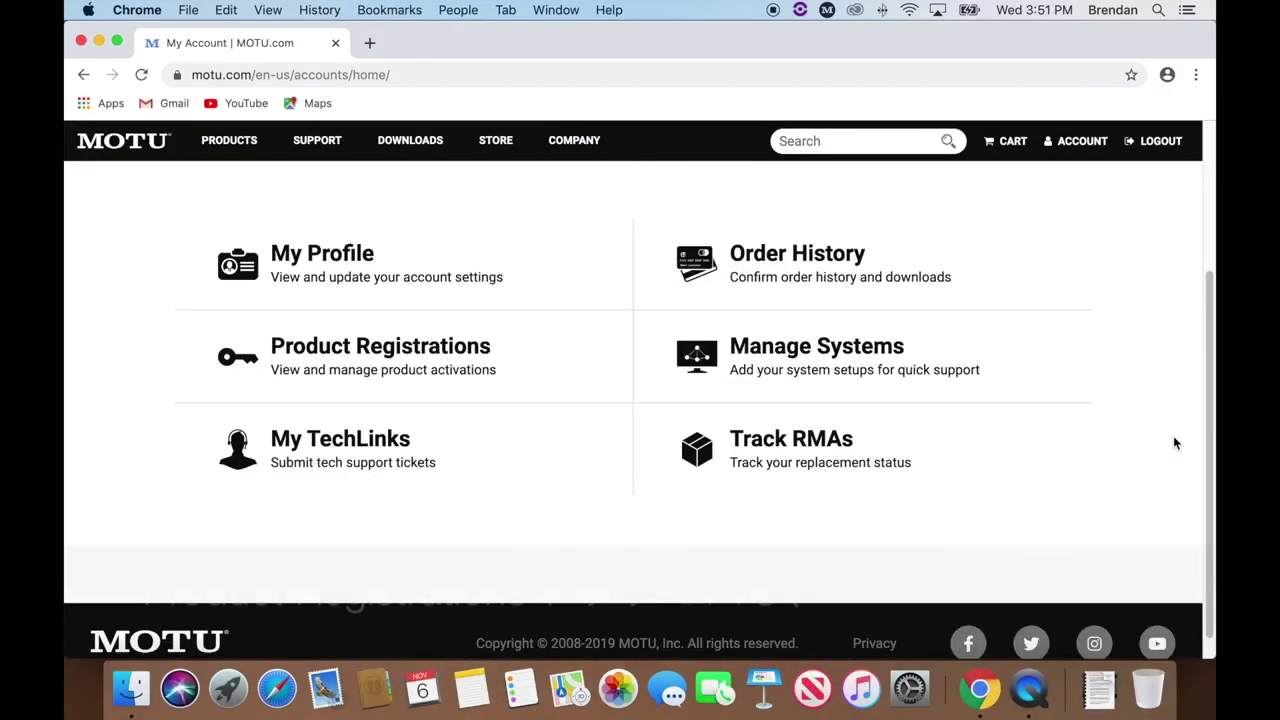
View the M2's Product Registration details and scroll to its included software and loops.
click(414, 352)
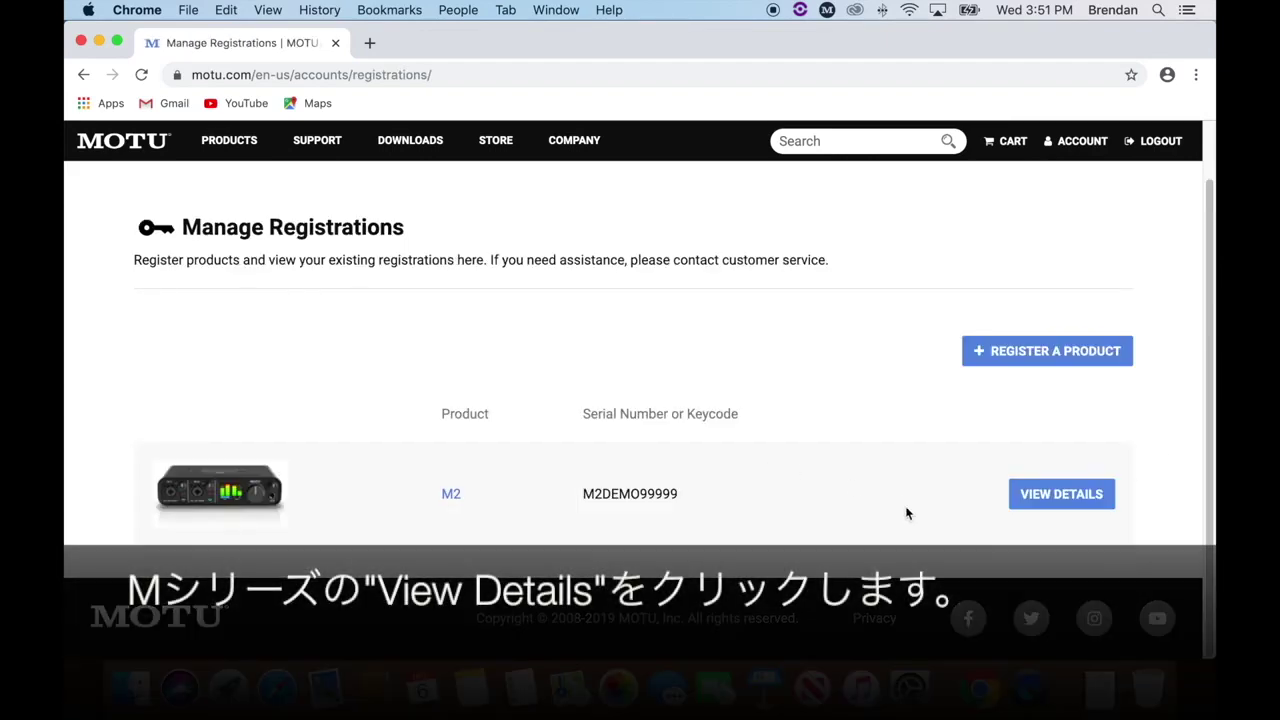
click(1049, 492)
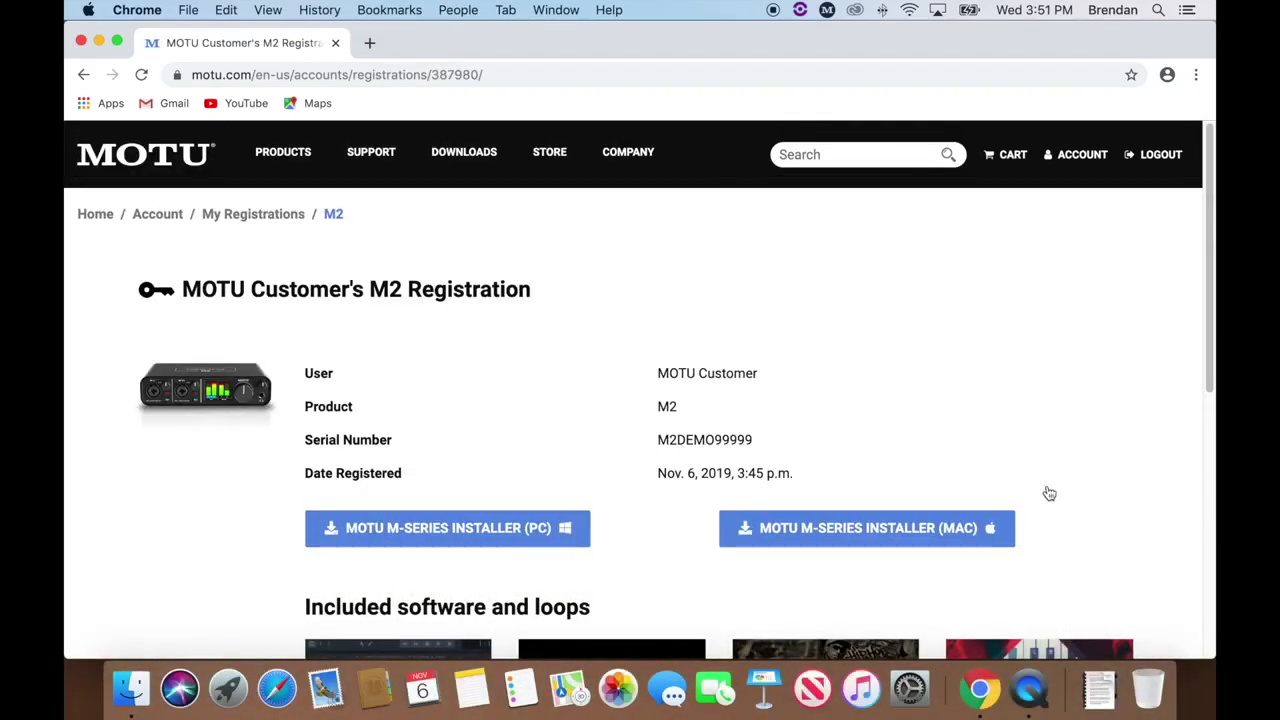
scroll(1049, 493, down, 5)
scroll(1049, 493, down, 2)
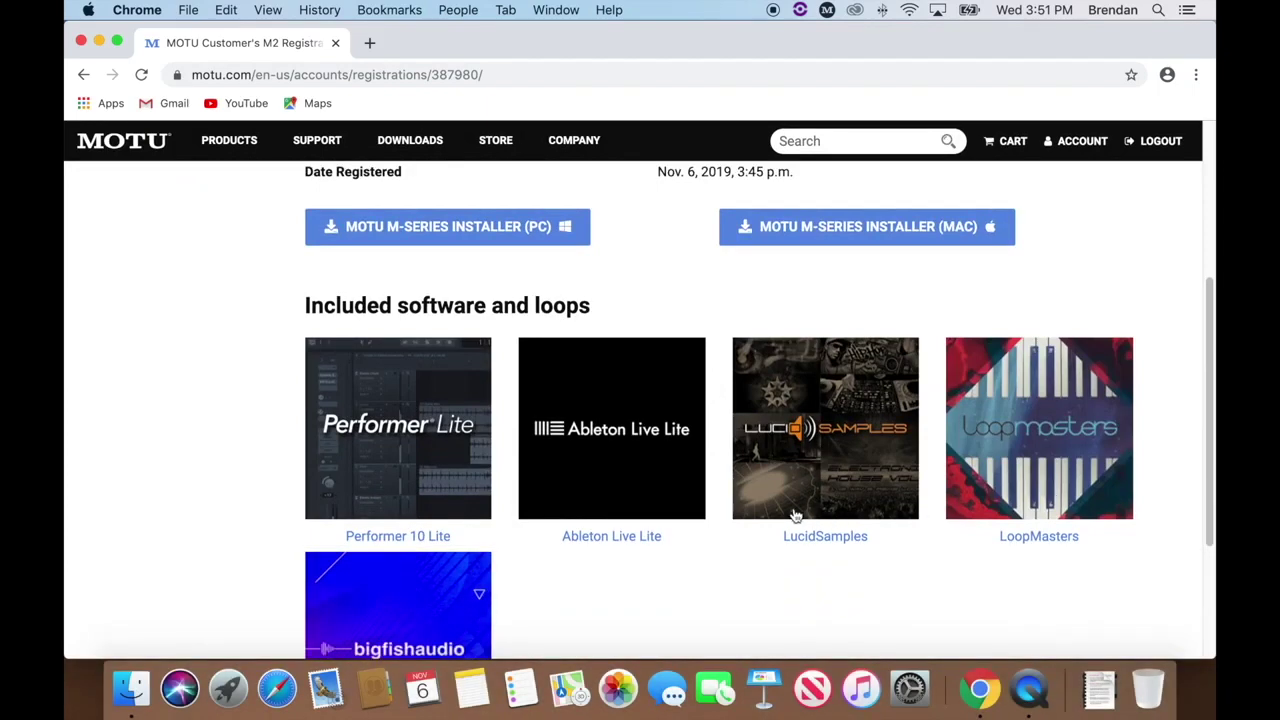
Download the Performer 10.1 Lite Mac installer and launch the PL101 package from Downloads.
click(392, 452)
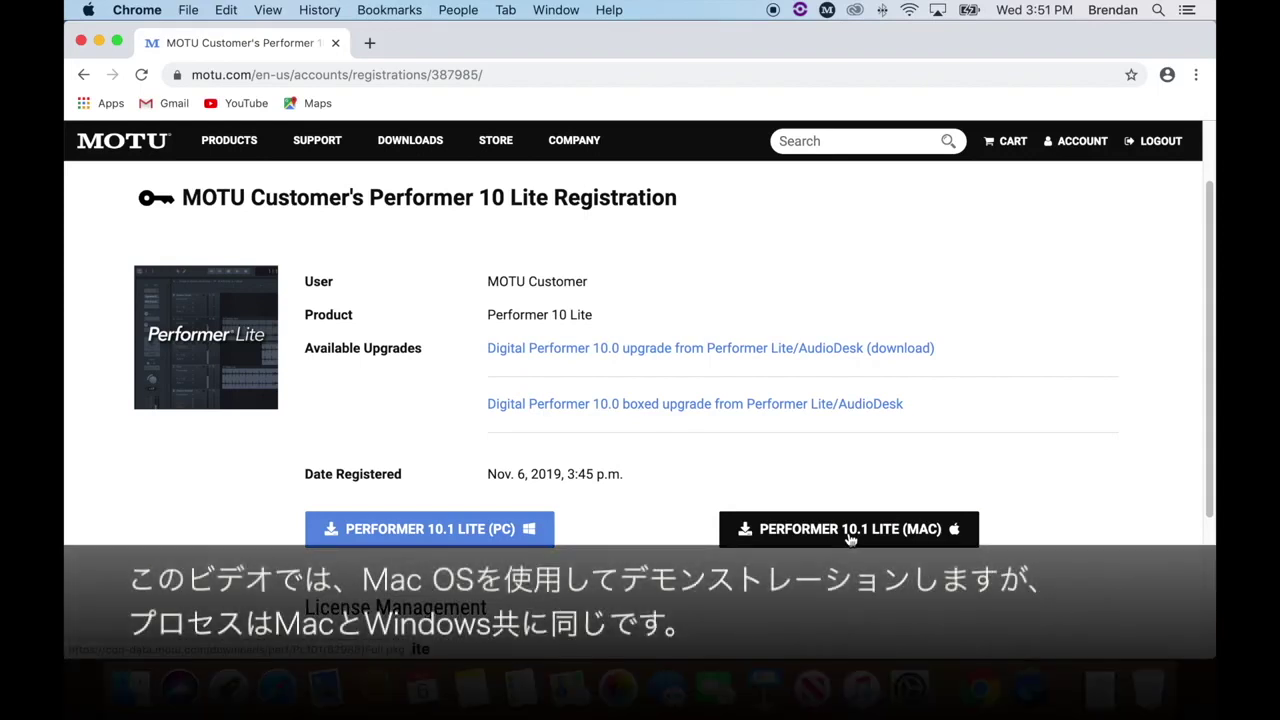
click(850, 538)
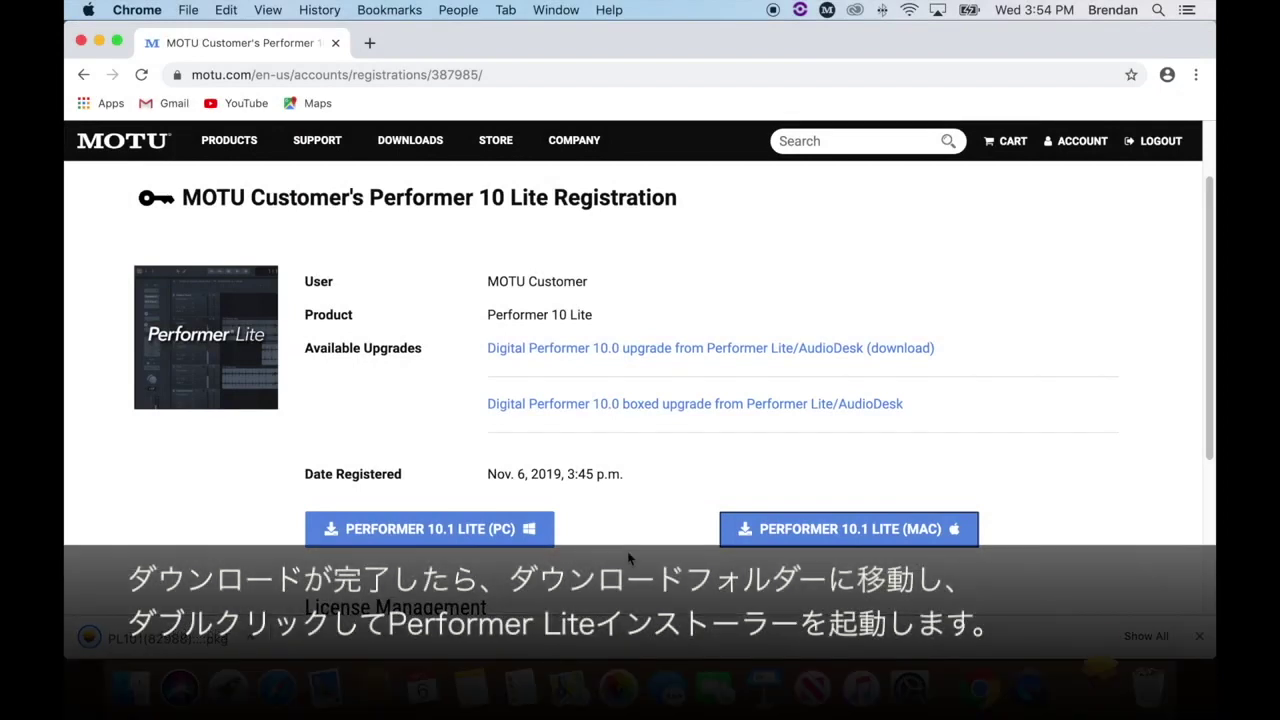
click(127, 688)
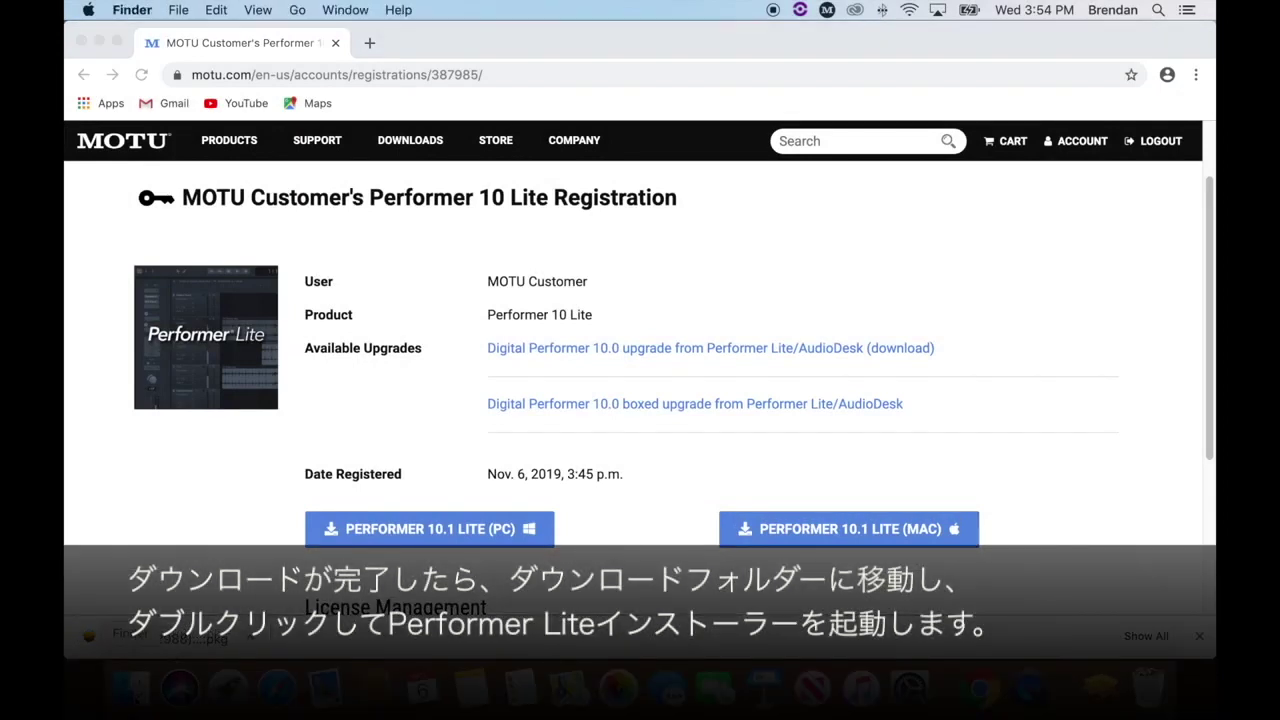
click(370, 288)
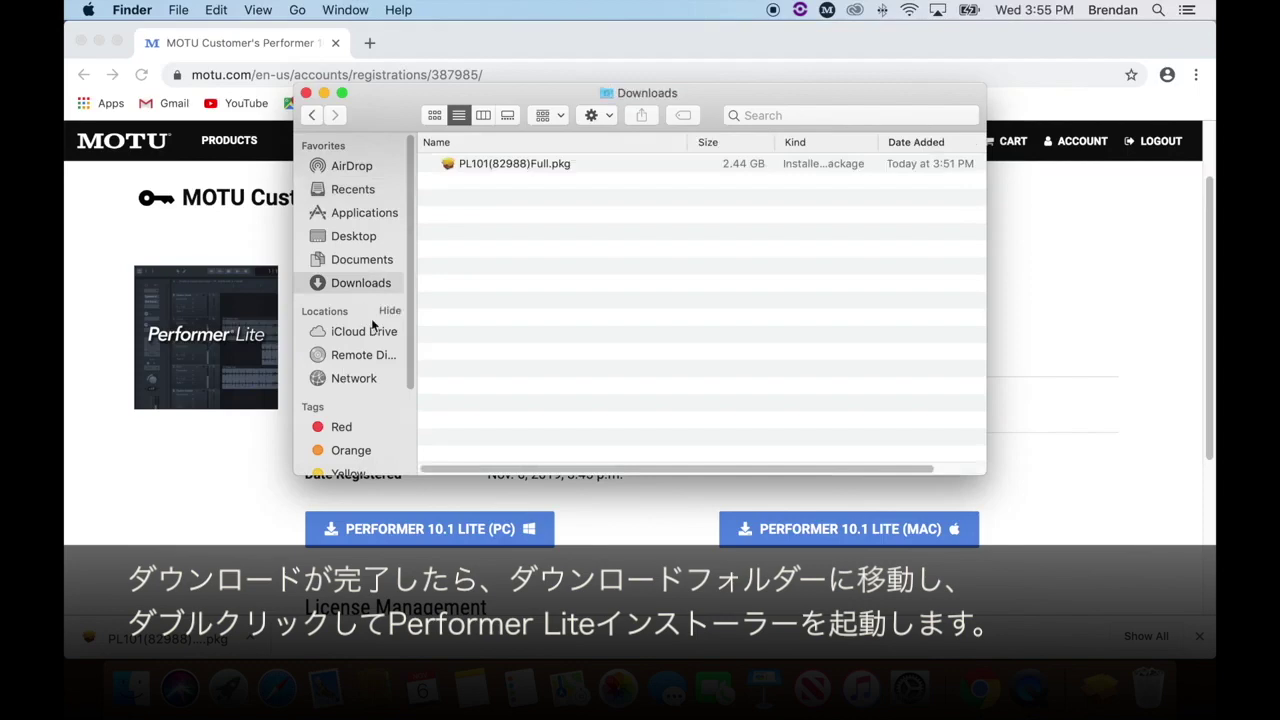
double_click(545, 163)
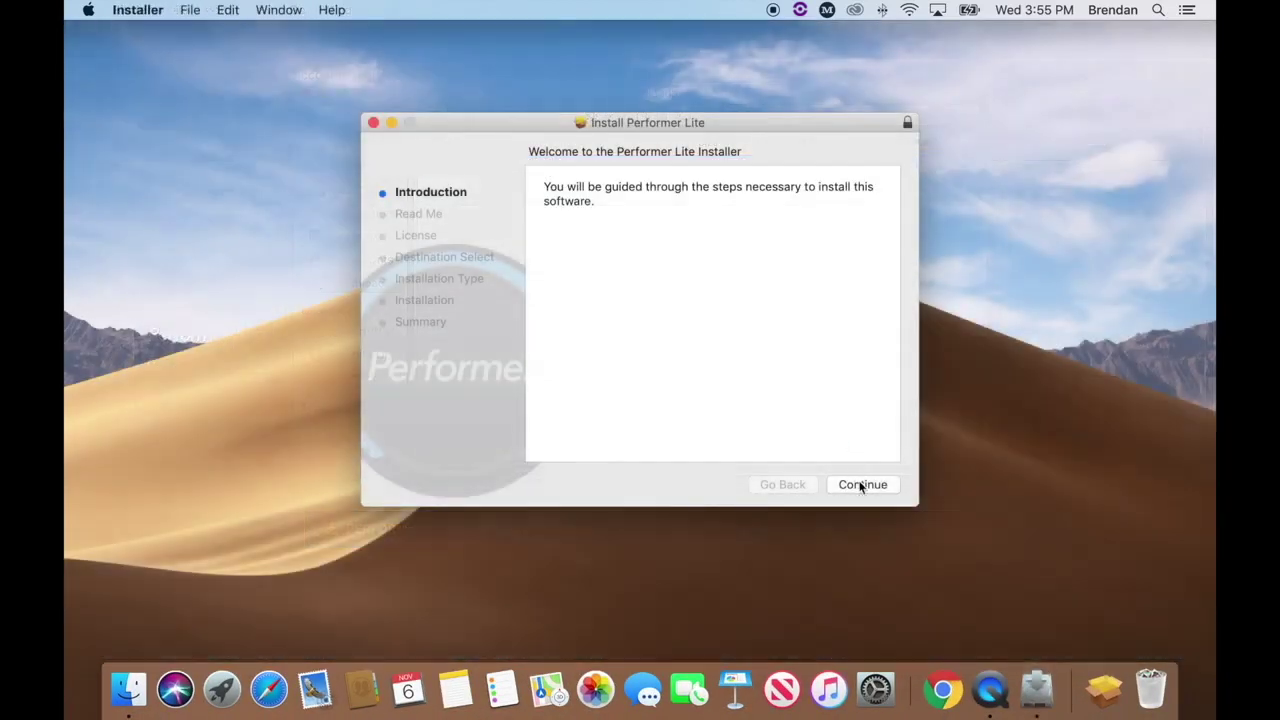
click(862, 484)
Accept the licence and install Performer Lite on Macintosh HD, authorising with the admin password.
click(862, 484)
click(862, 484)
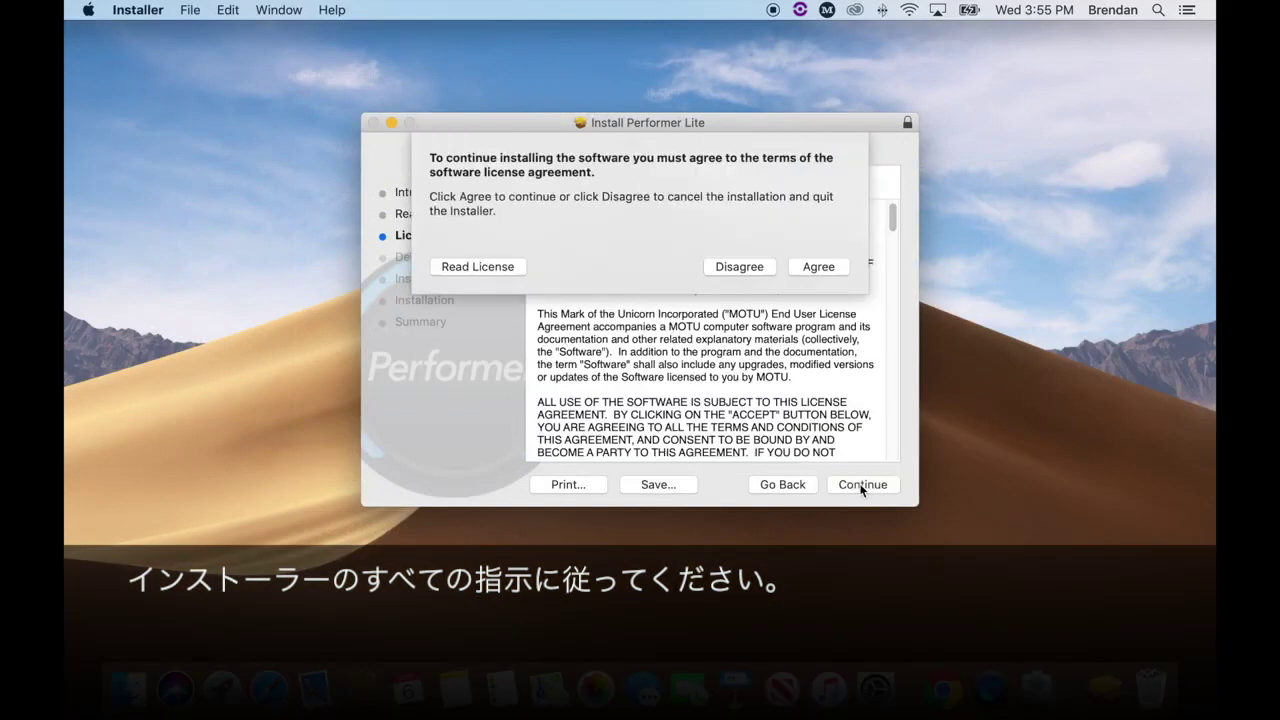
click(834, 263)
click(864, 484)
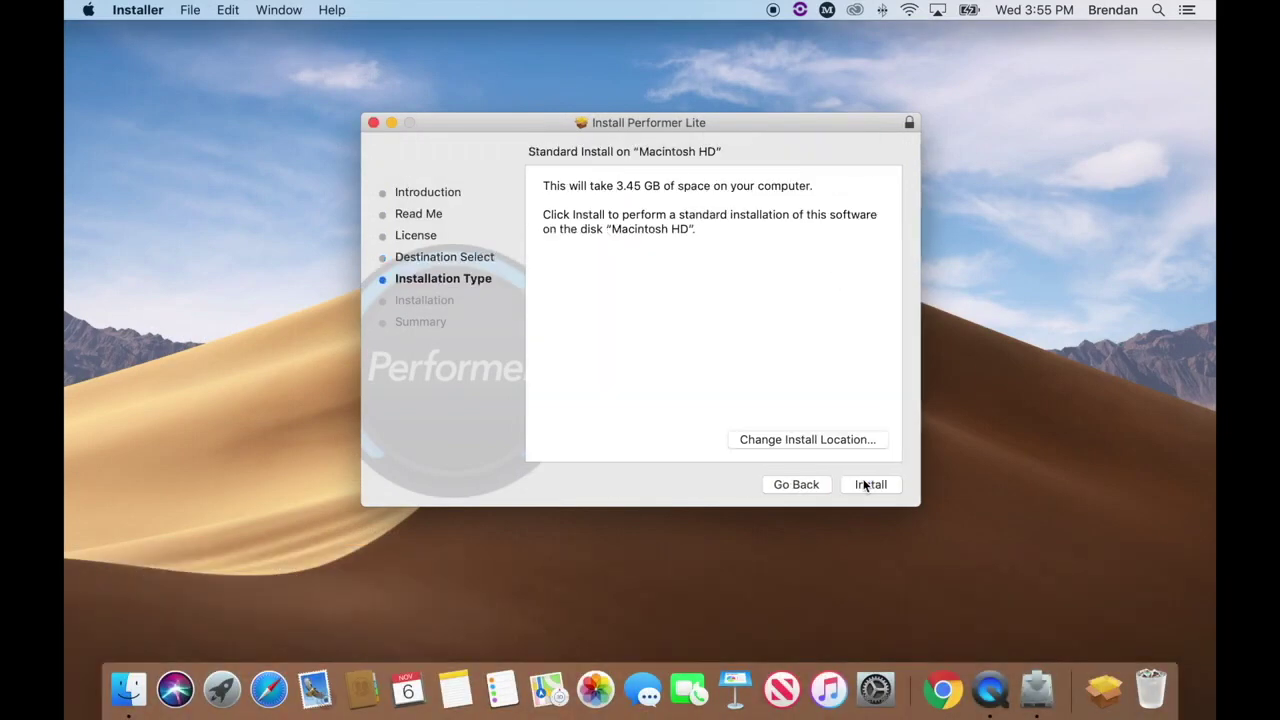
click(866, 484)
text(••••••••••••)
key(Return)
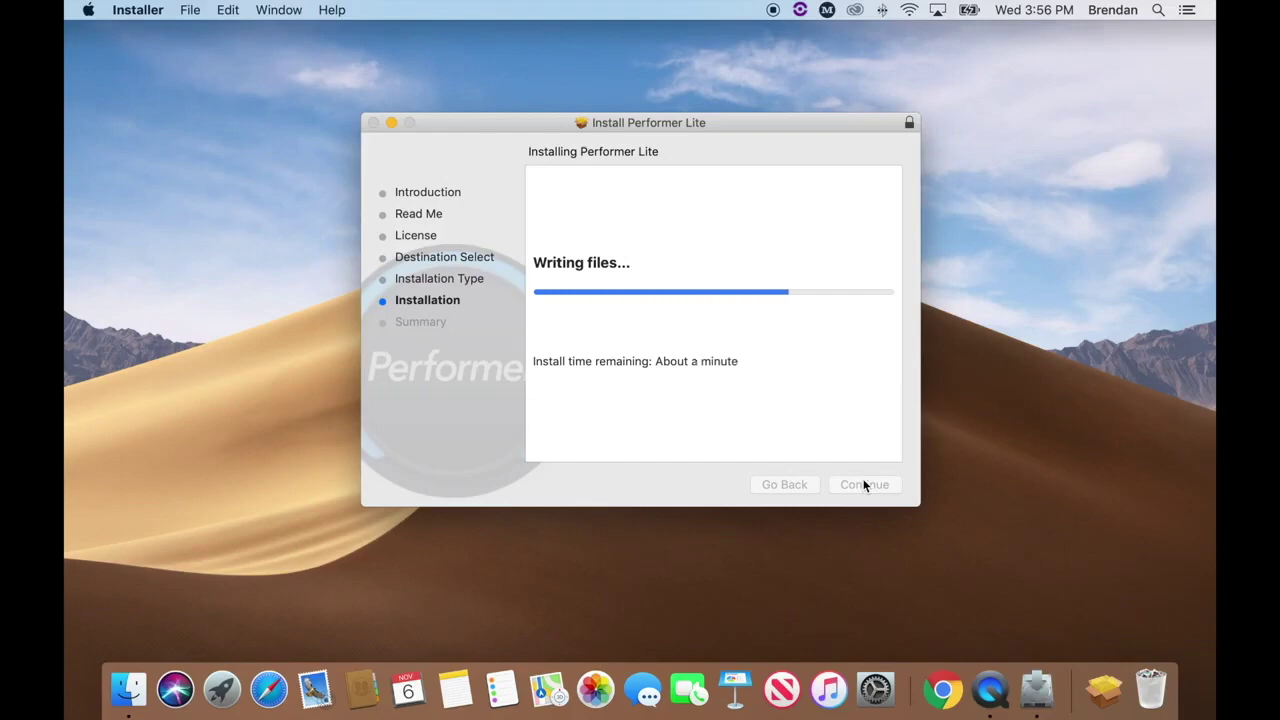
click(864, 484)
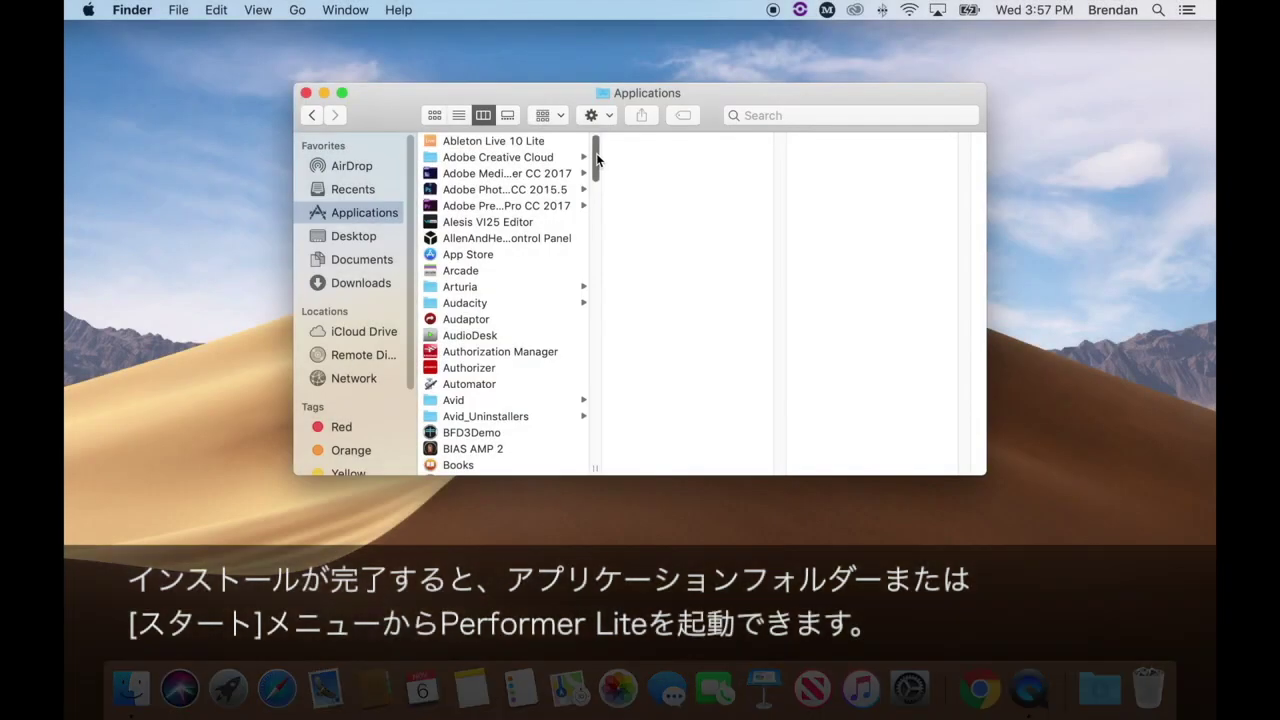
drag(595, 160, 605, 362)
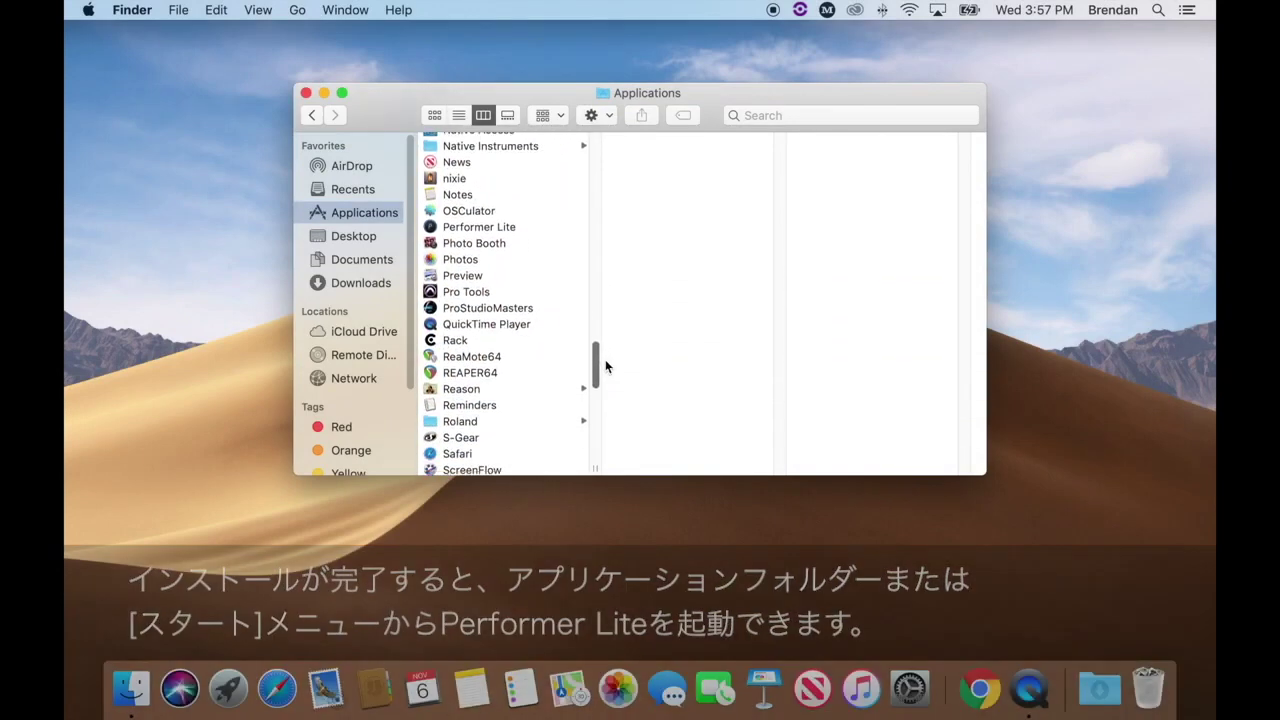
Launch Performer Lite from the Finder Applications folder.
click(531, 229)
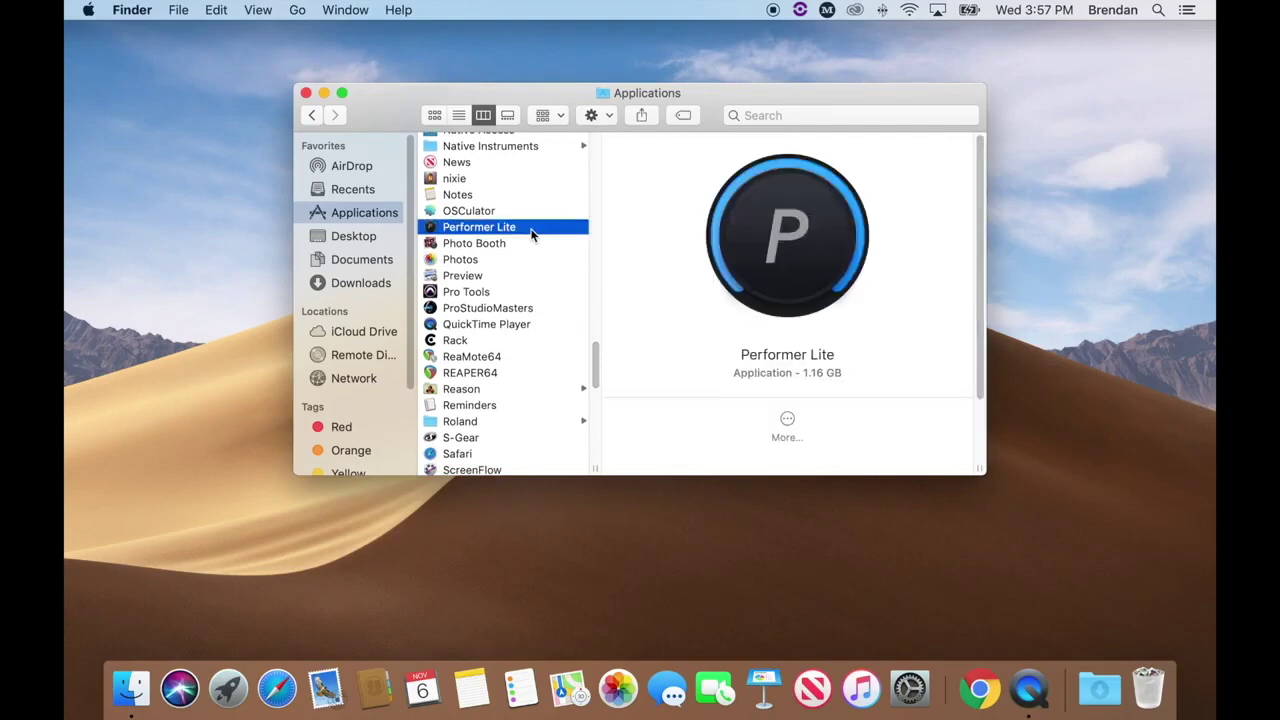
double_click(531, 229)
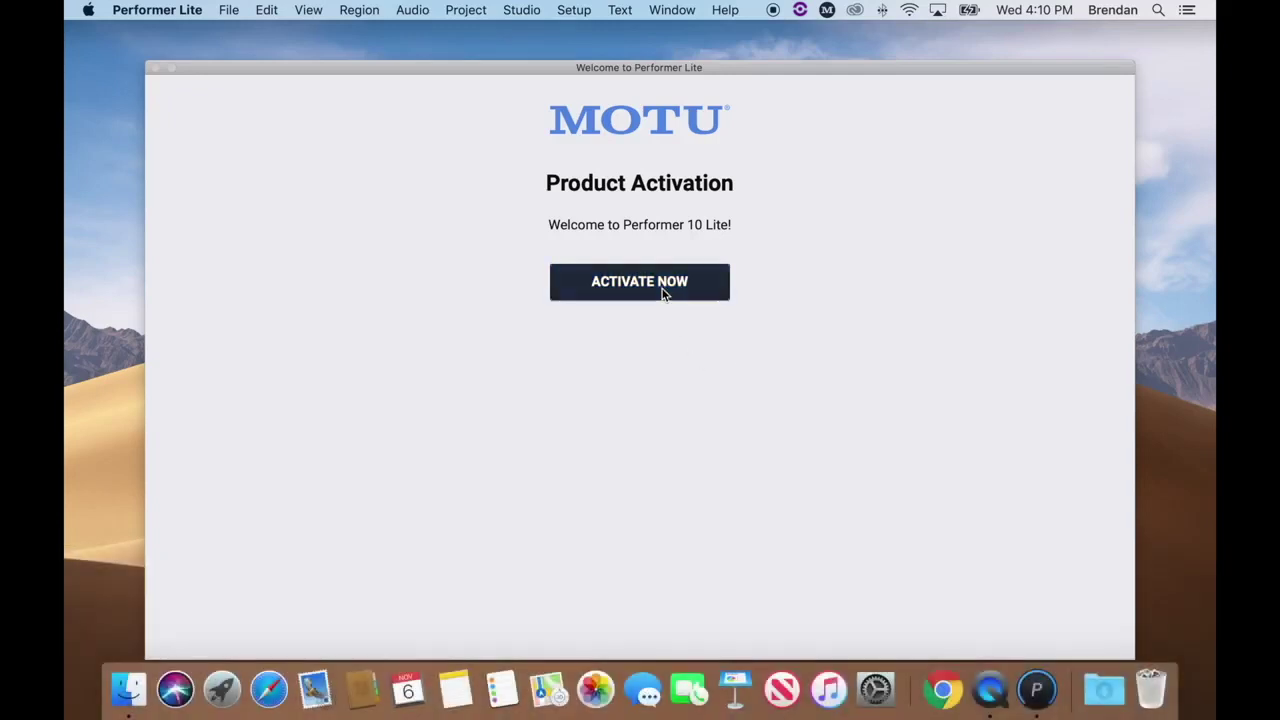
Start product activation and log in with the MOTU account e-mail and password.
click(663, 289)
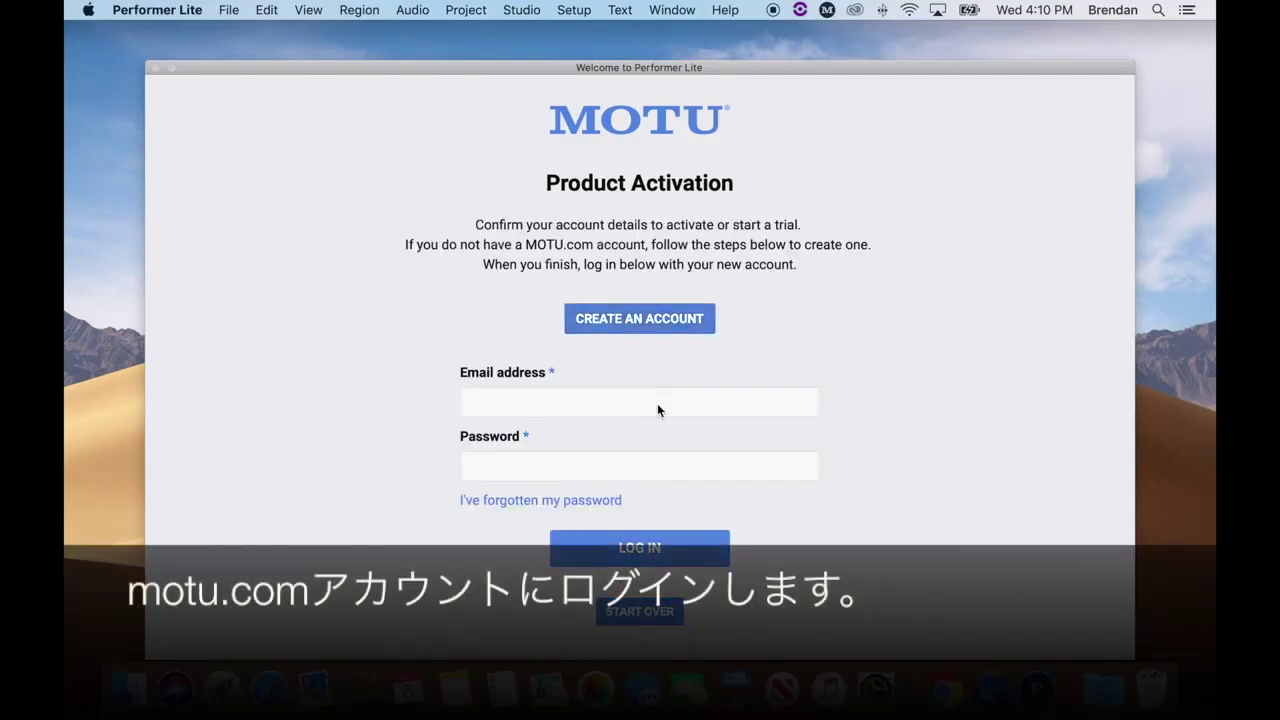
click(657, 403)
key(Tab)
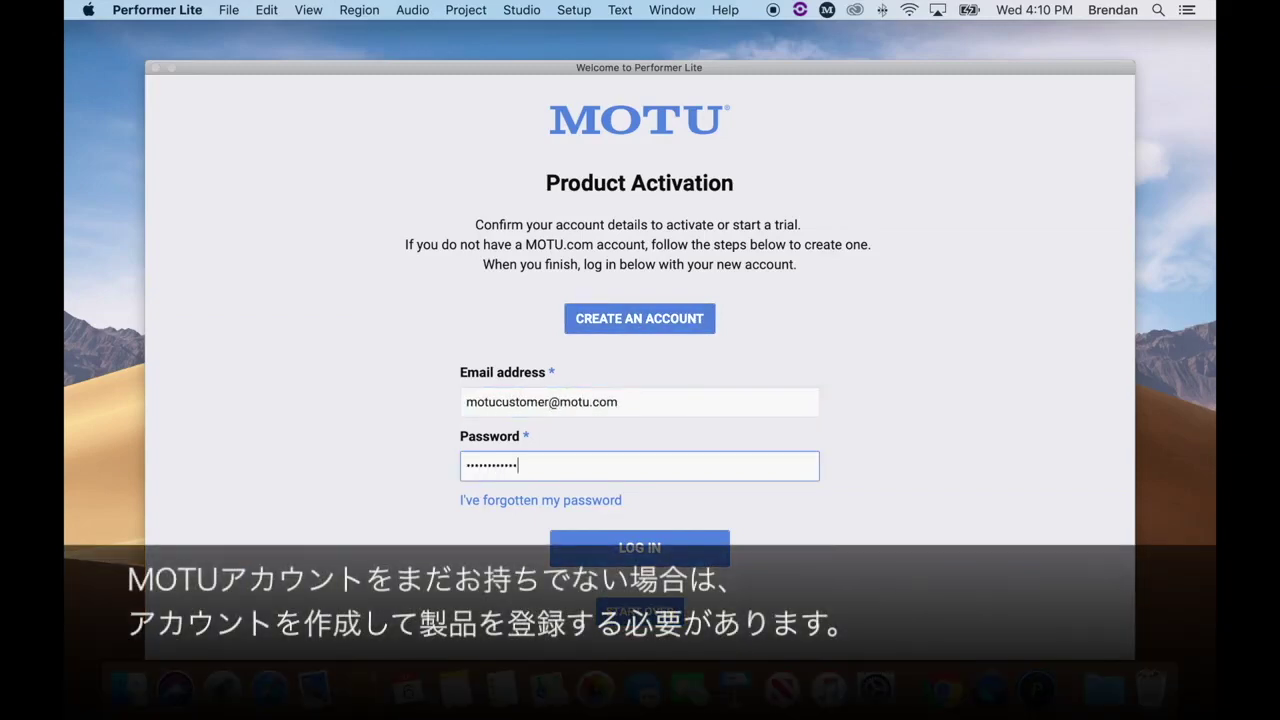
click(667, 550)
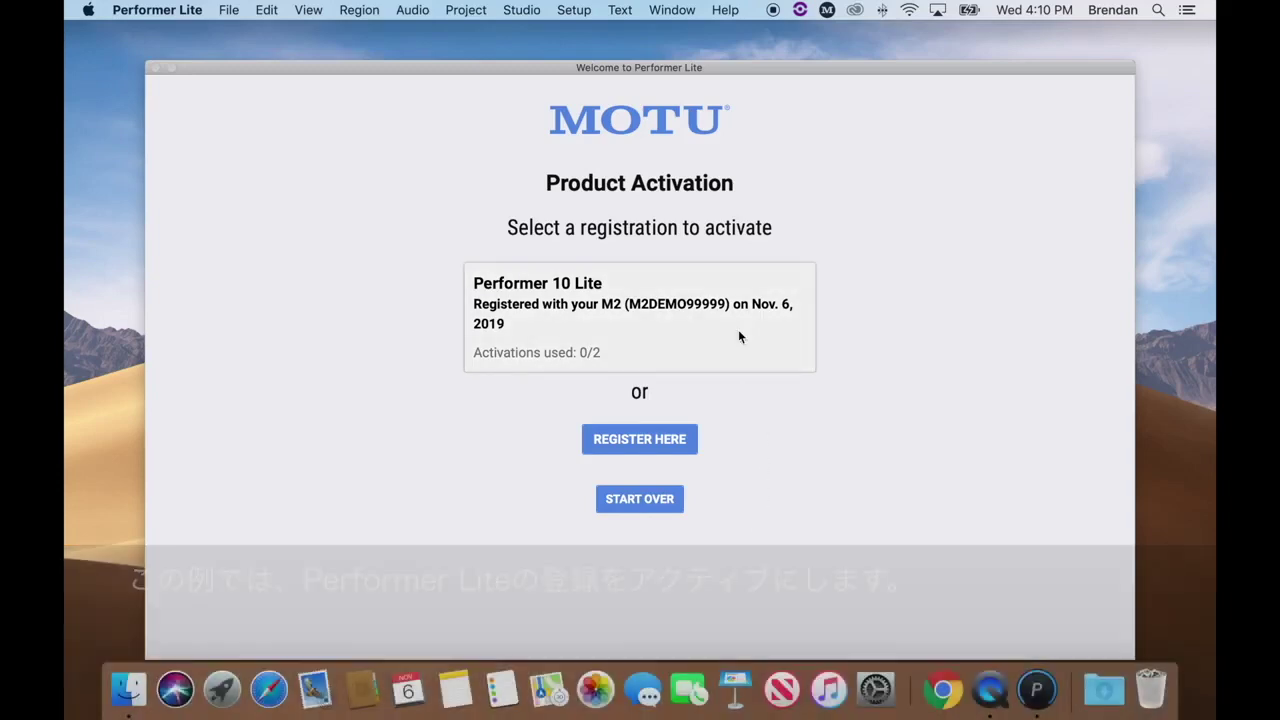
Activate the Performer 10 Lite registration under the nickname MOTU's MacBook Pro.
click(738, 331)
text(MOTU's MacBook Pro)
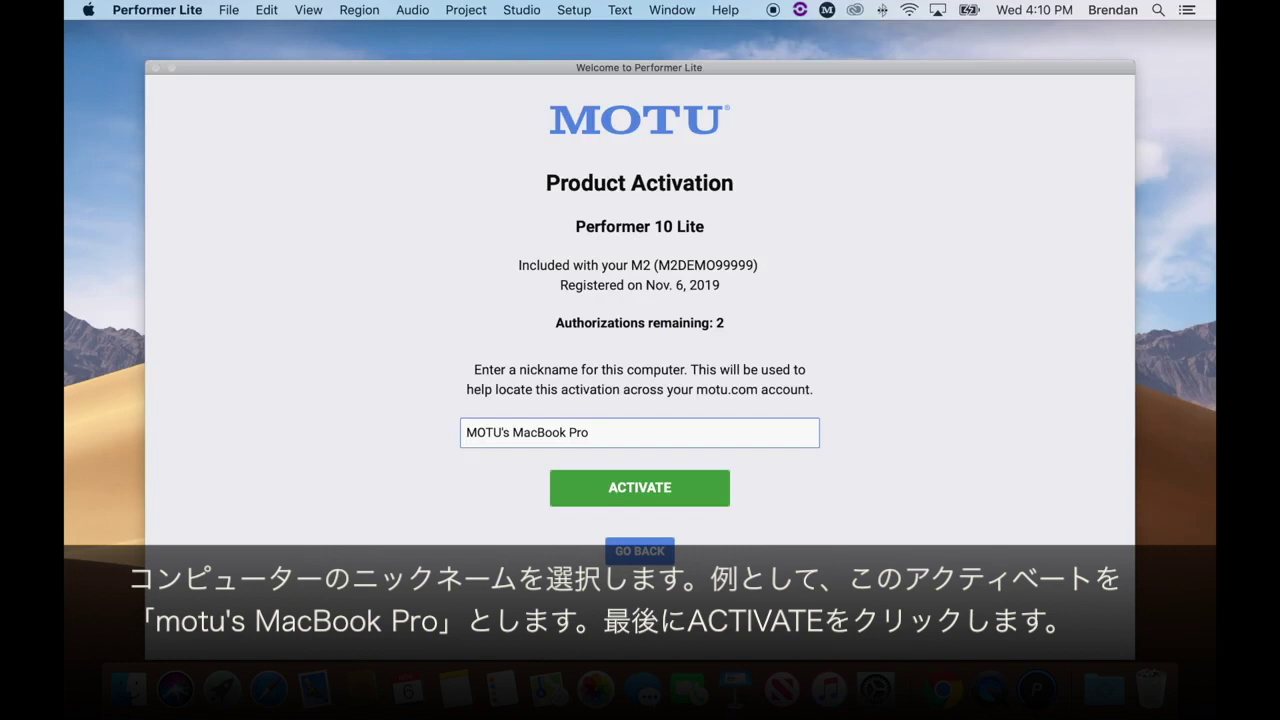
click(659, 492)
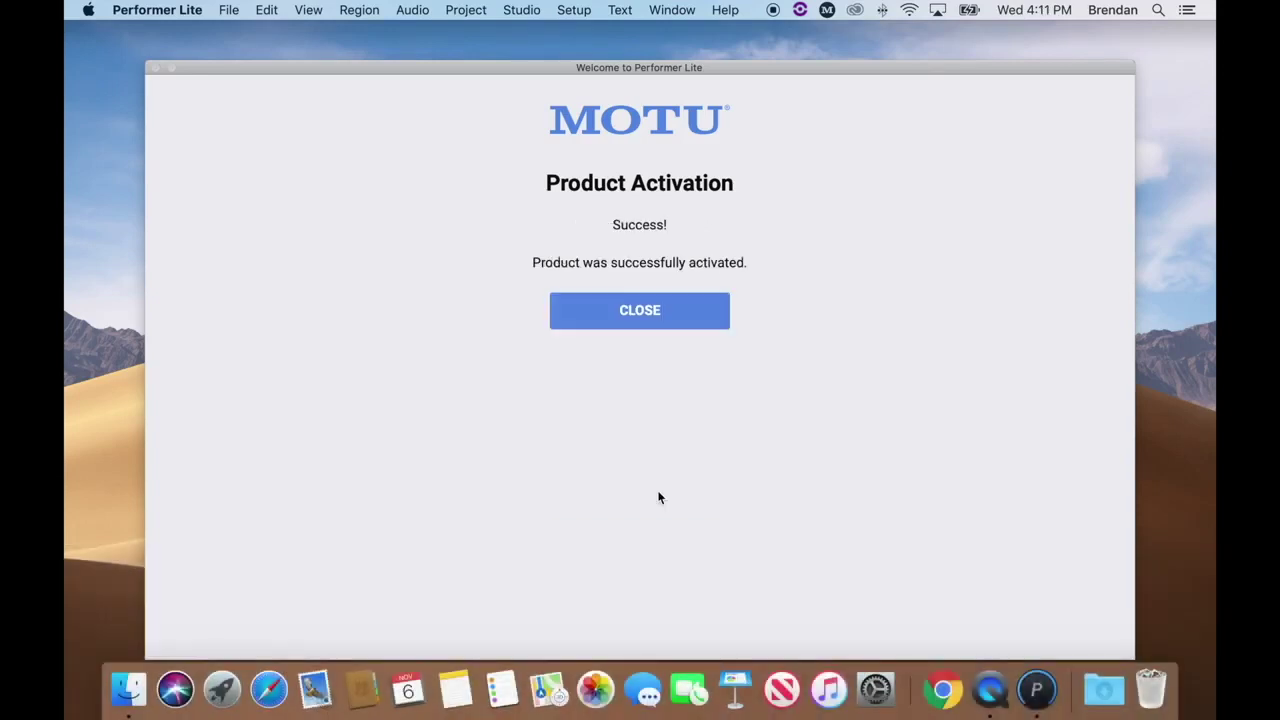
click(655, 318)
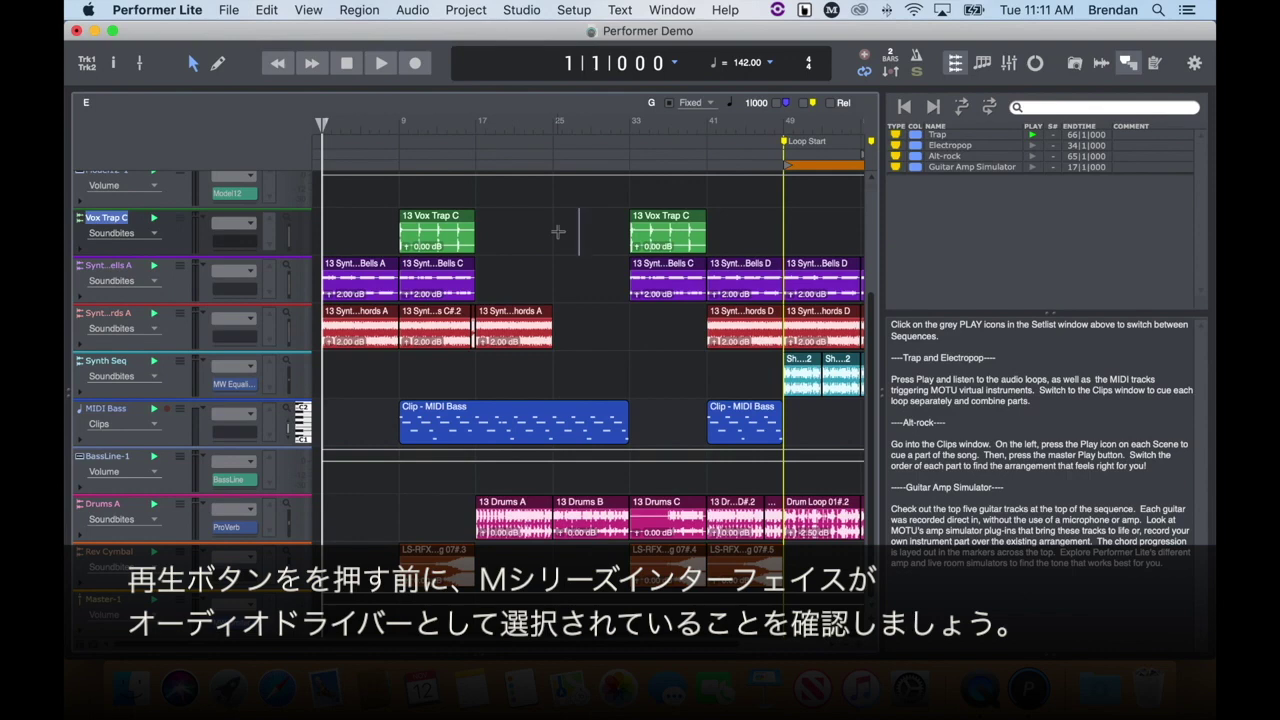
Open Setup > Configure Audio System > Configure Hardware Driver for the M4 interface.
click(575, 12)
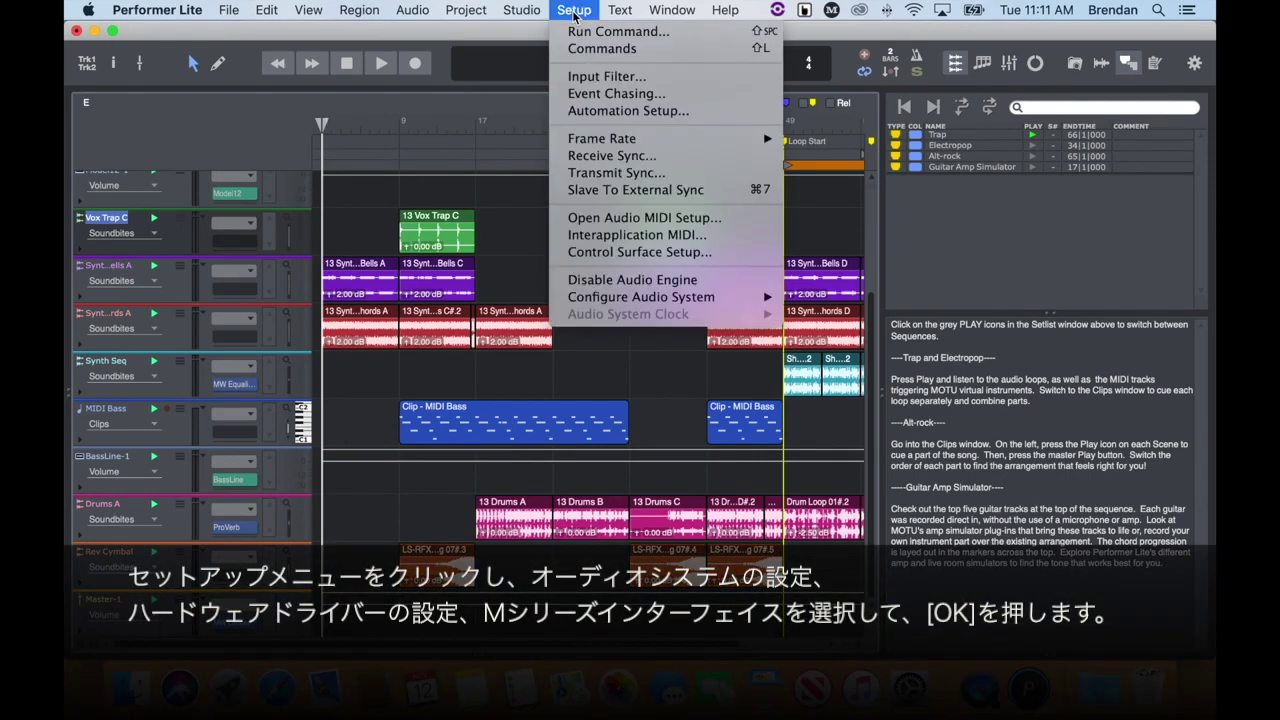
mouse_move(743, 300)
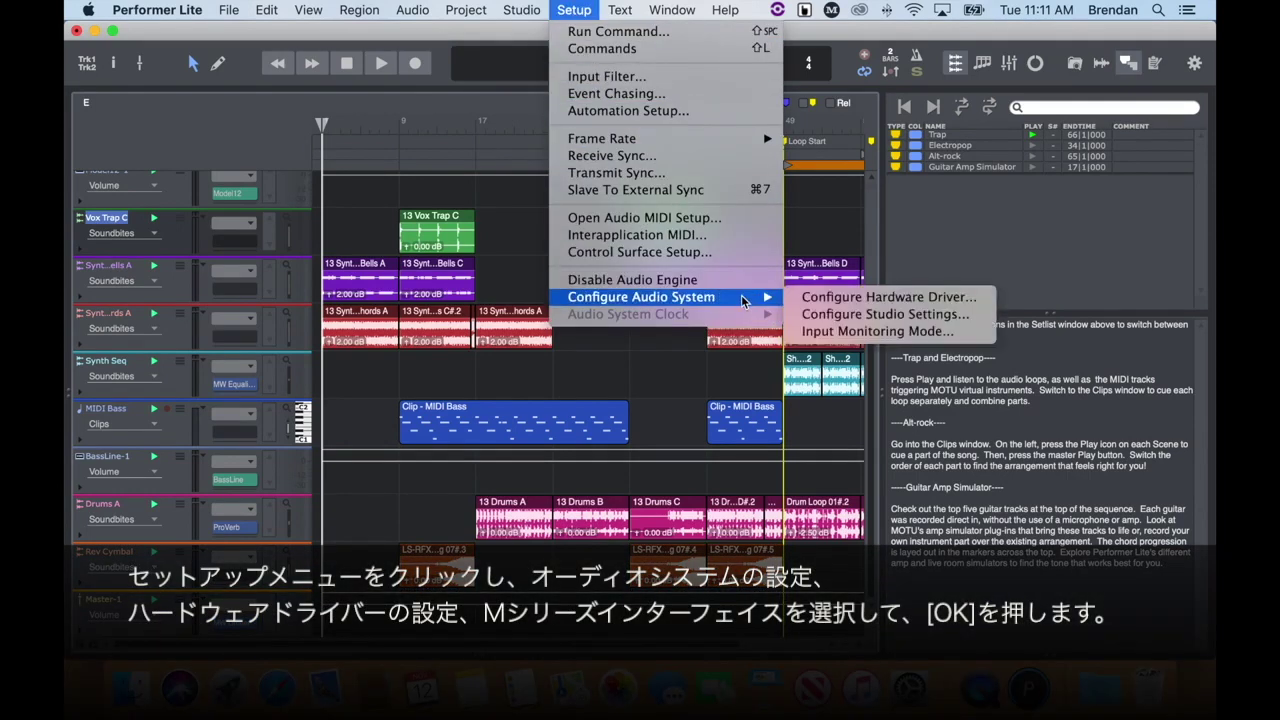
click(906, 304)
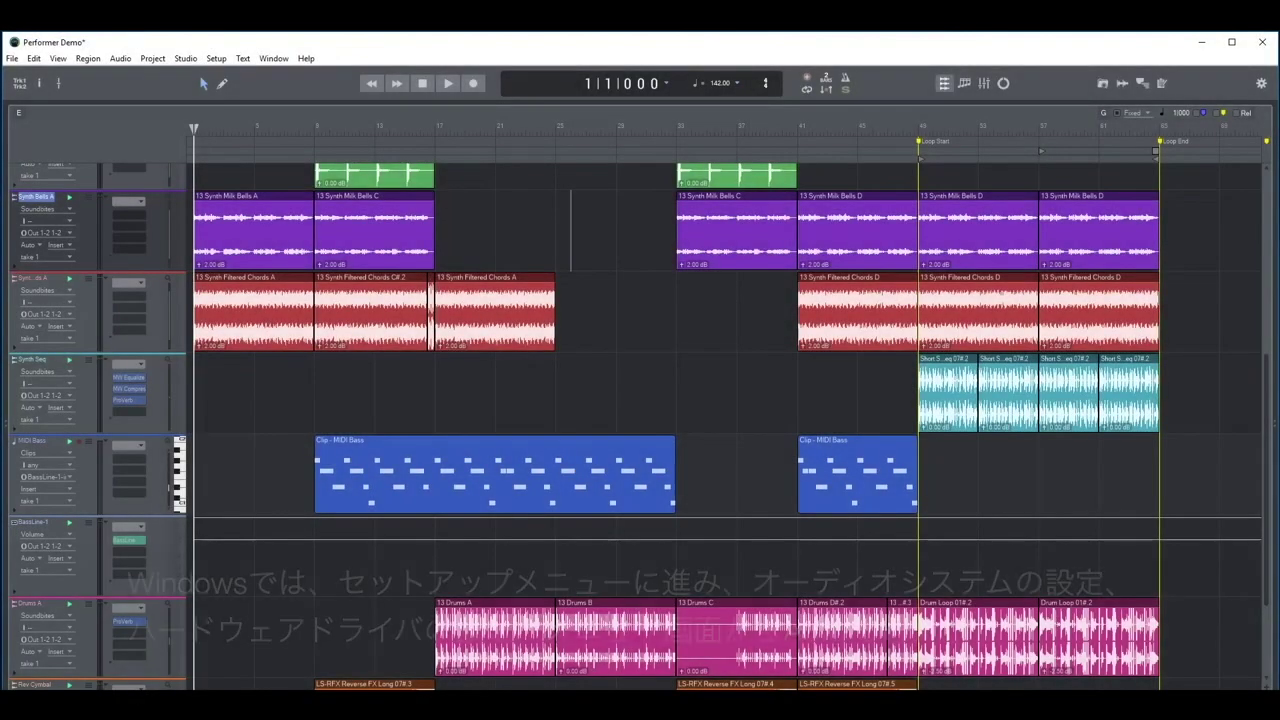
Set the hardware driver to ASIO with the MOTU M Series ASIO driver and confirm.
click(216, 58)
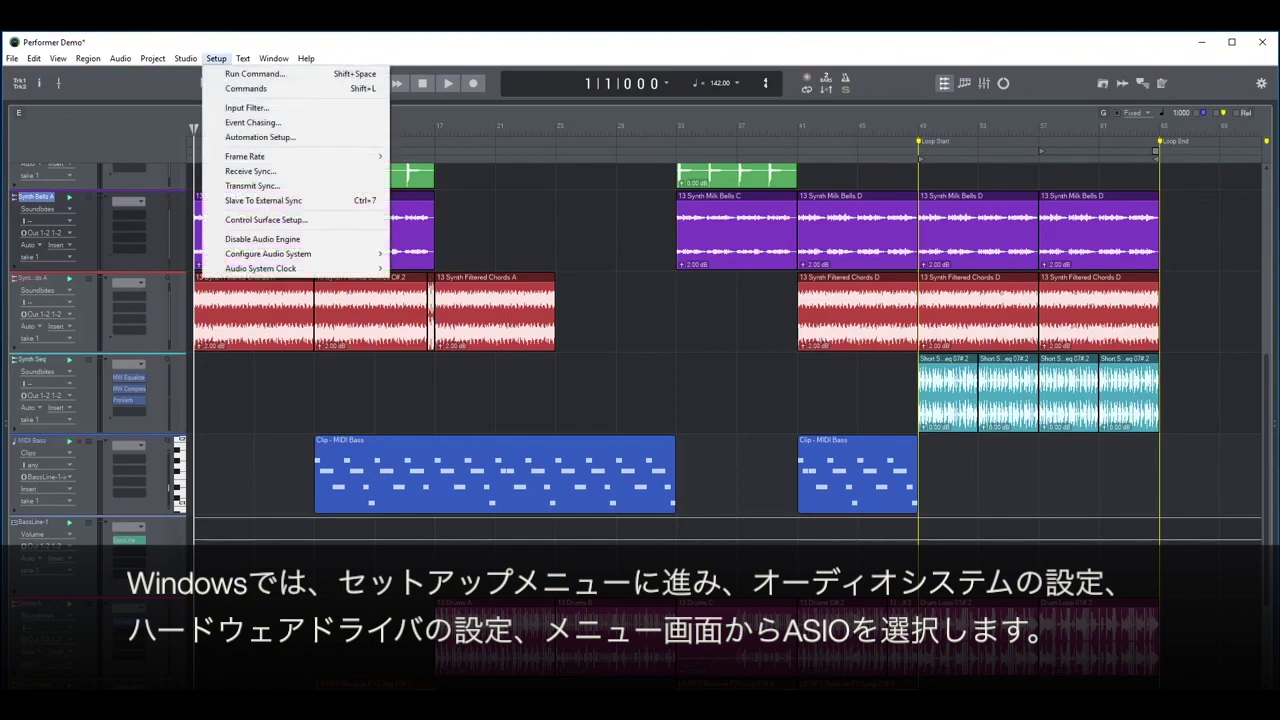
mouse_move(268, 253)
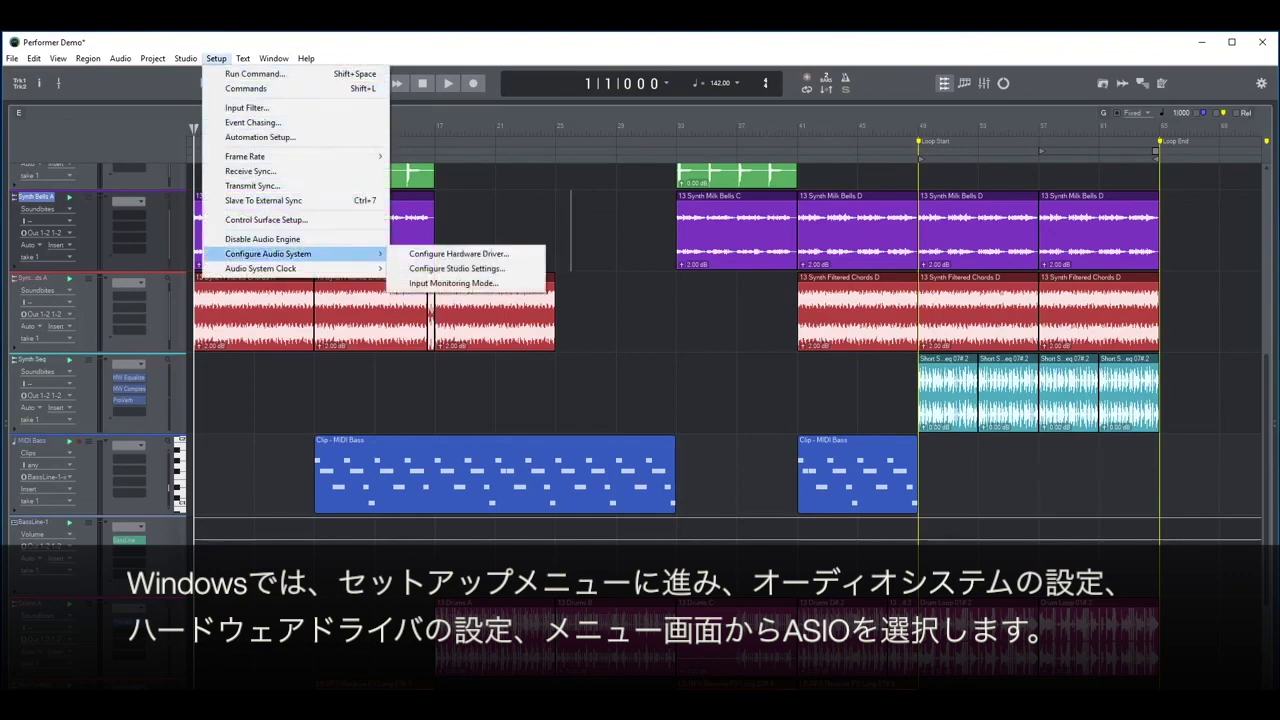
key(Return)
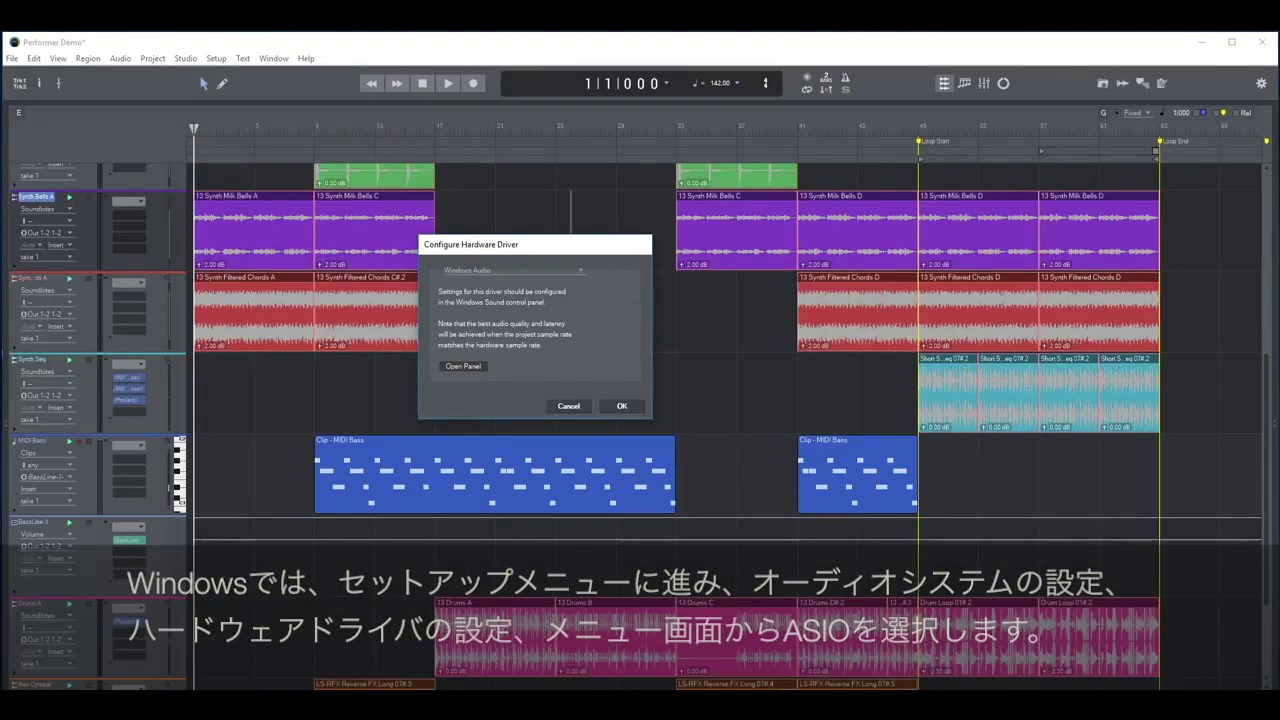
key(alt+Down)
key(Down)
key(Return)
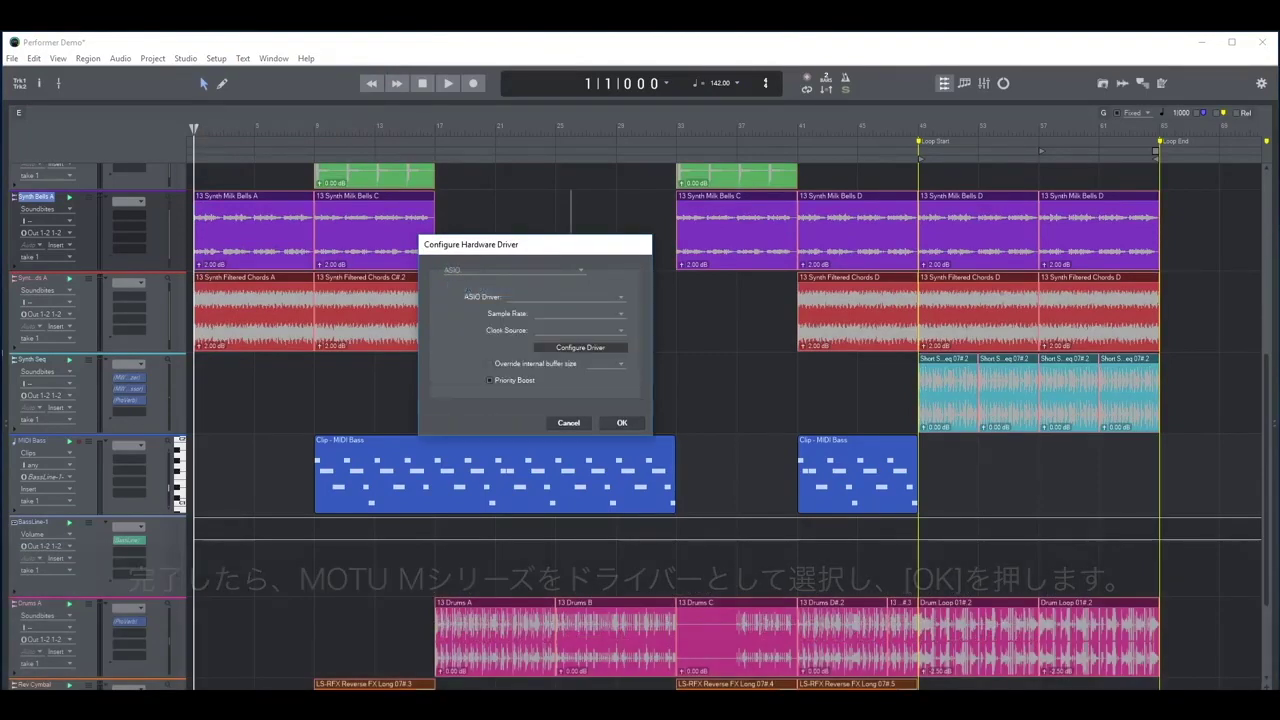
key(Tab)
key(alt+Down)
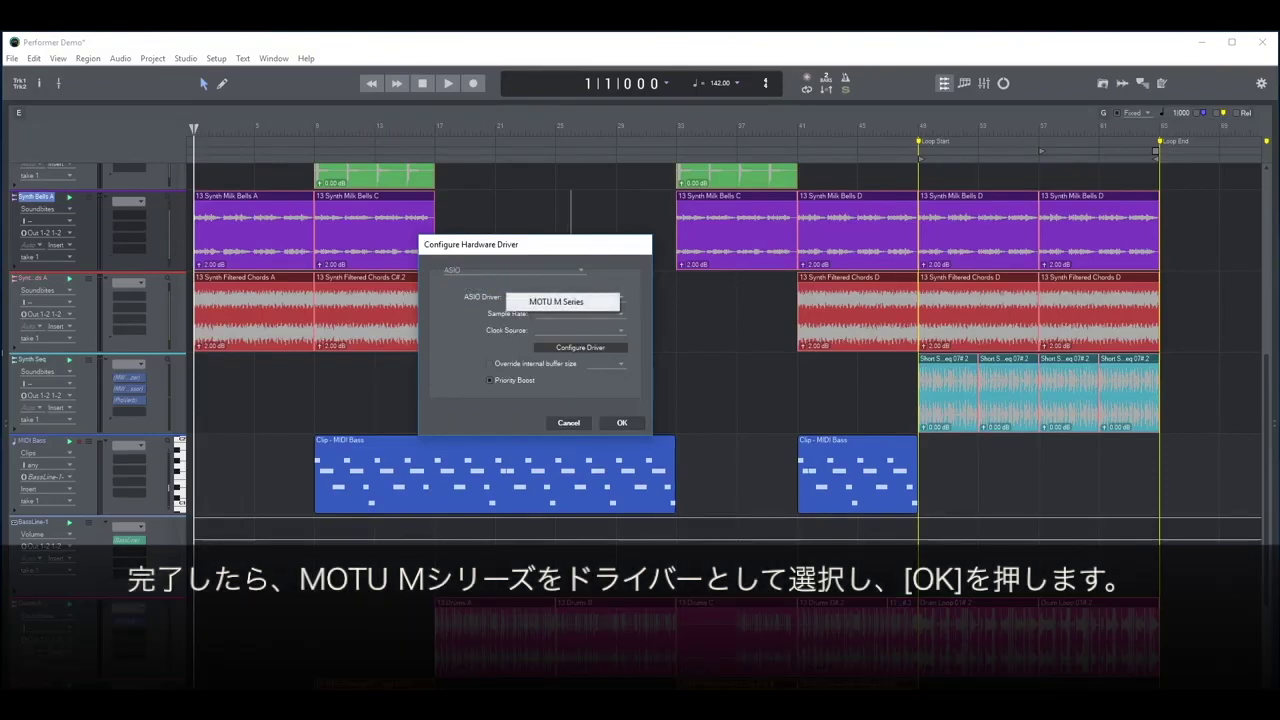
key(Return)
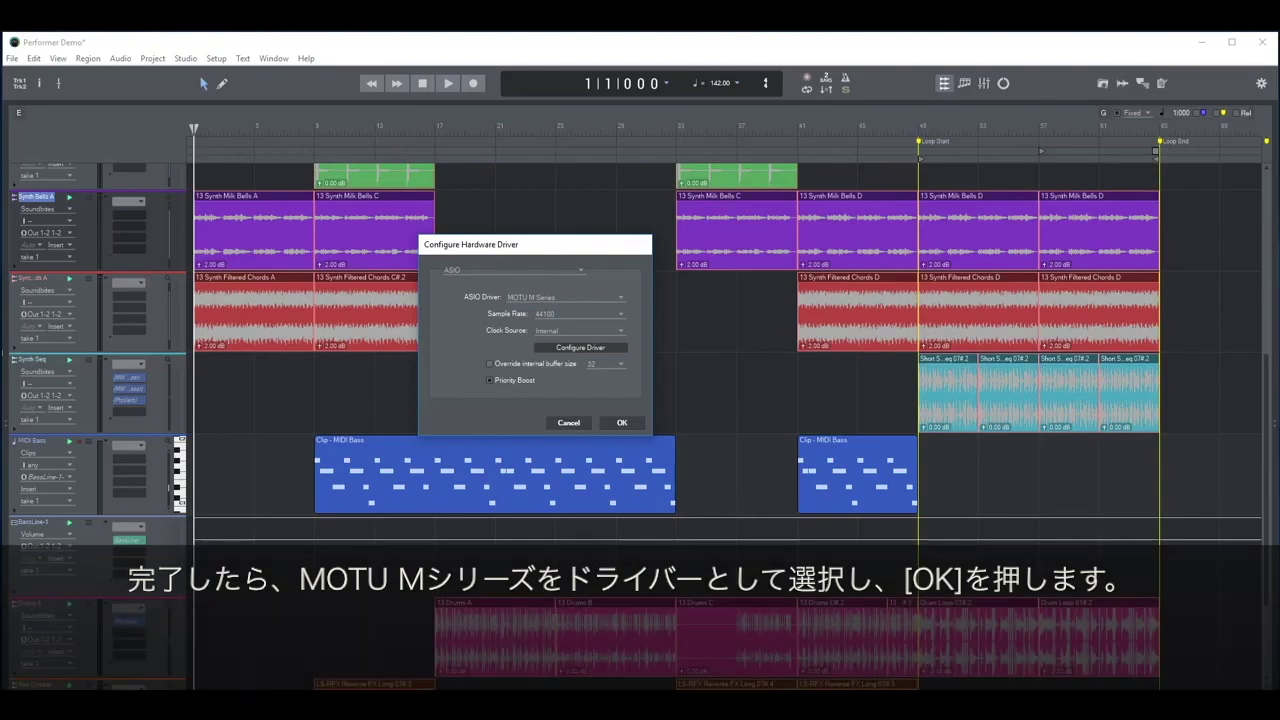
key(Return)
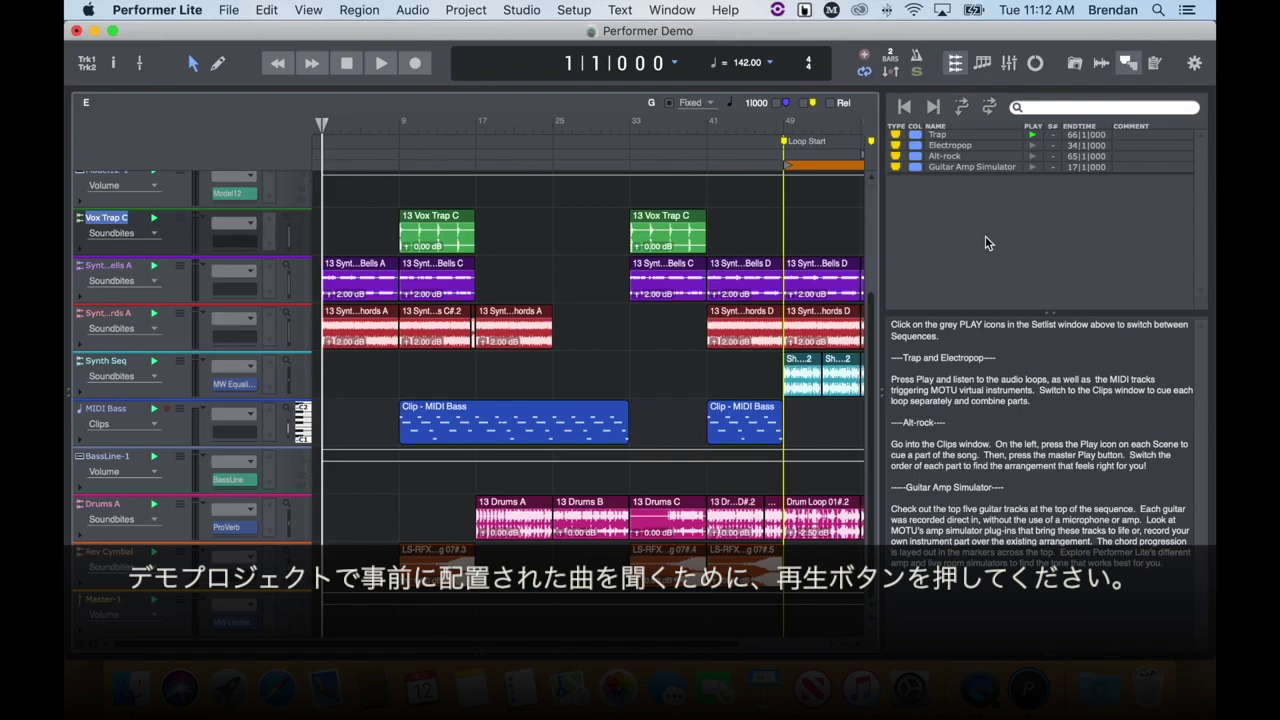
Play and stop the demo song, then save and close the Performer Demo project.
click(388, 69)
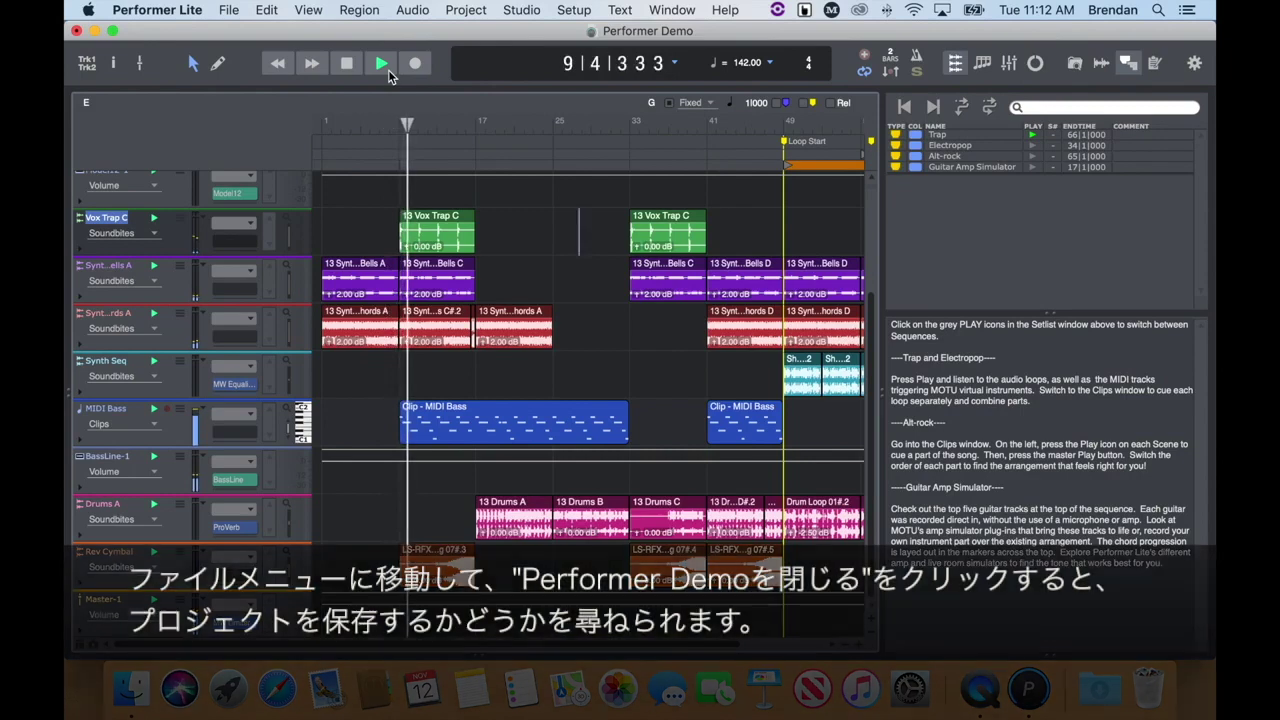
click(346, 65)
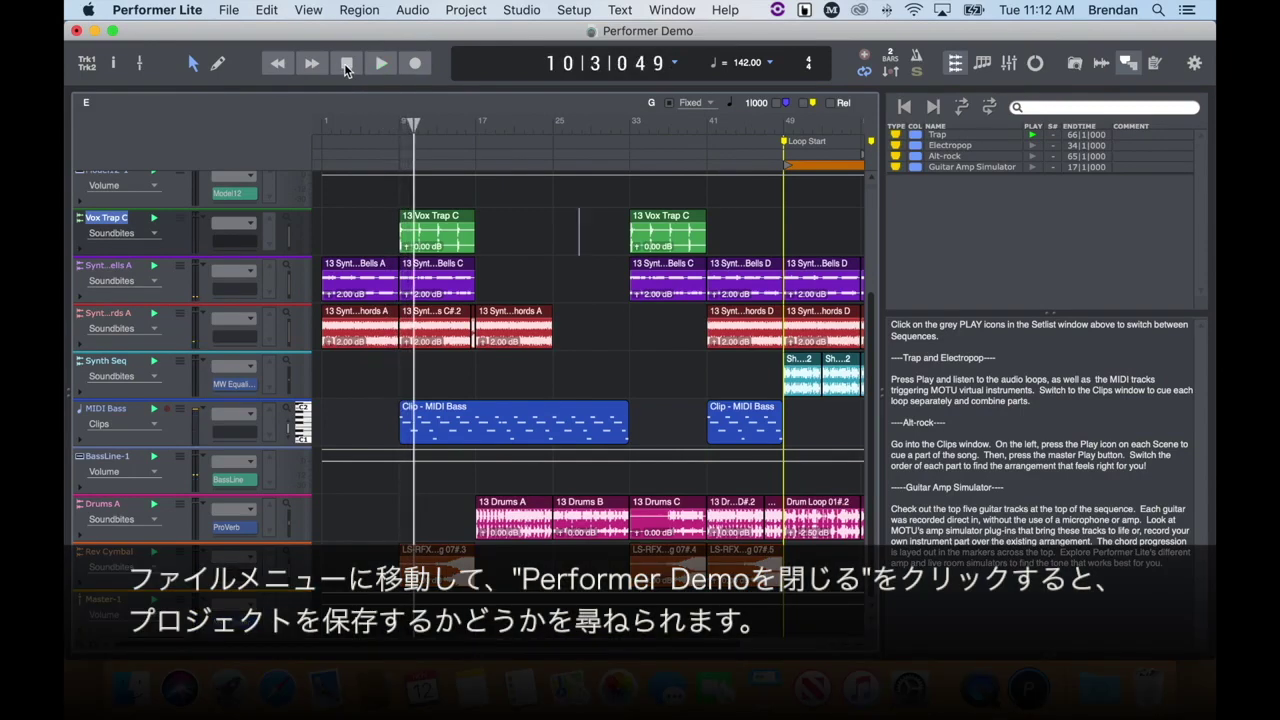
click(227, 10)
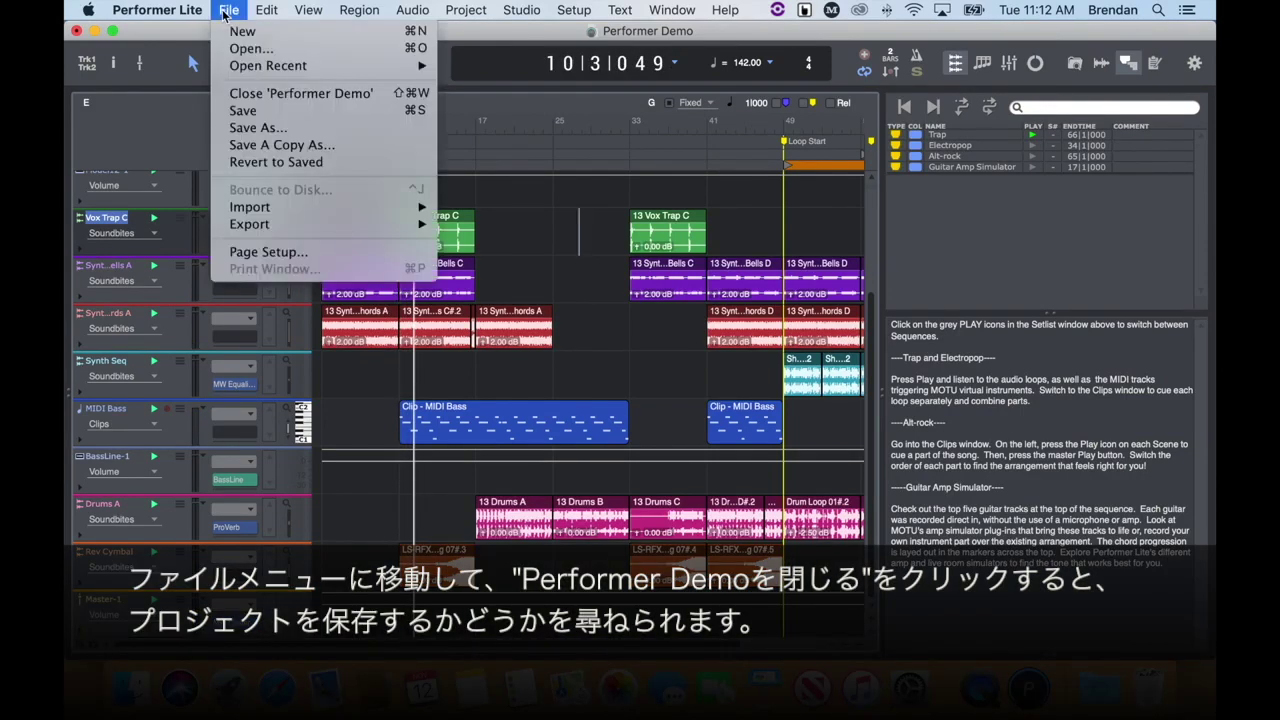
click(324, 93)
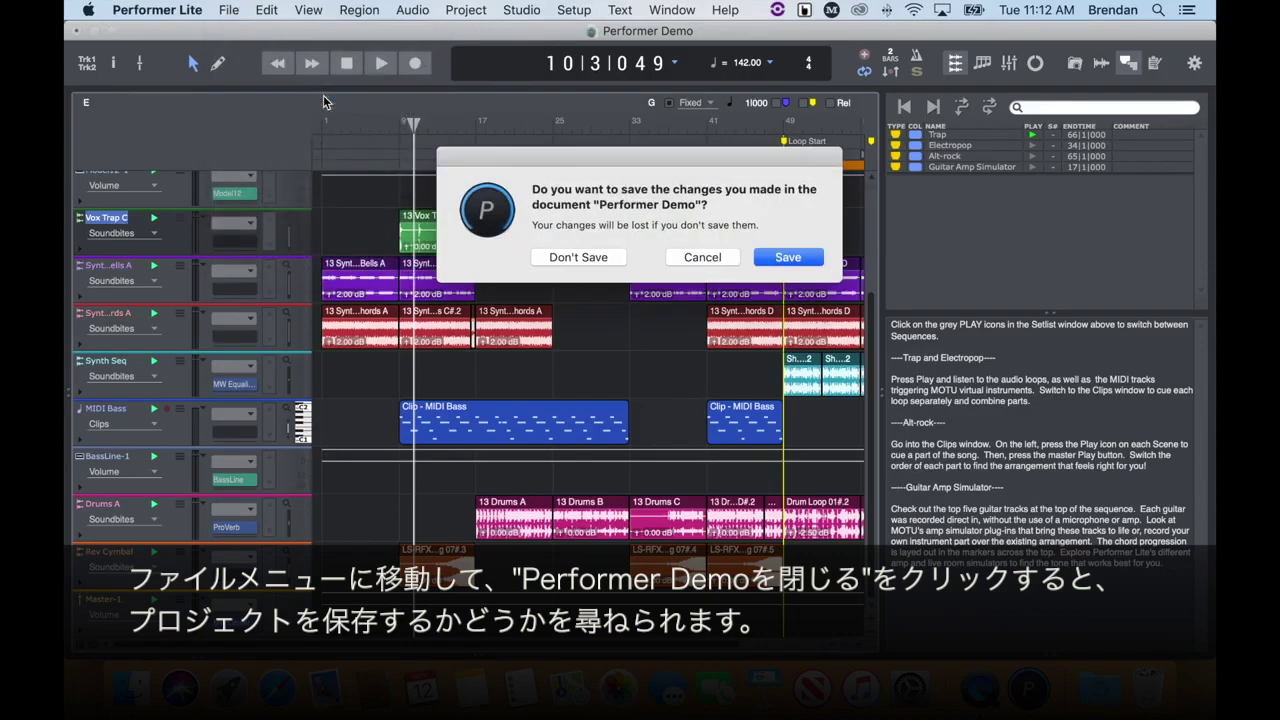
click(788, 258)
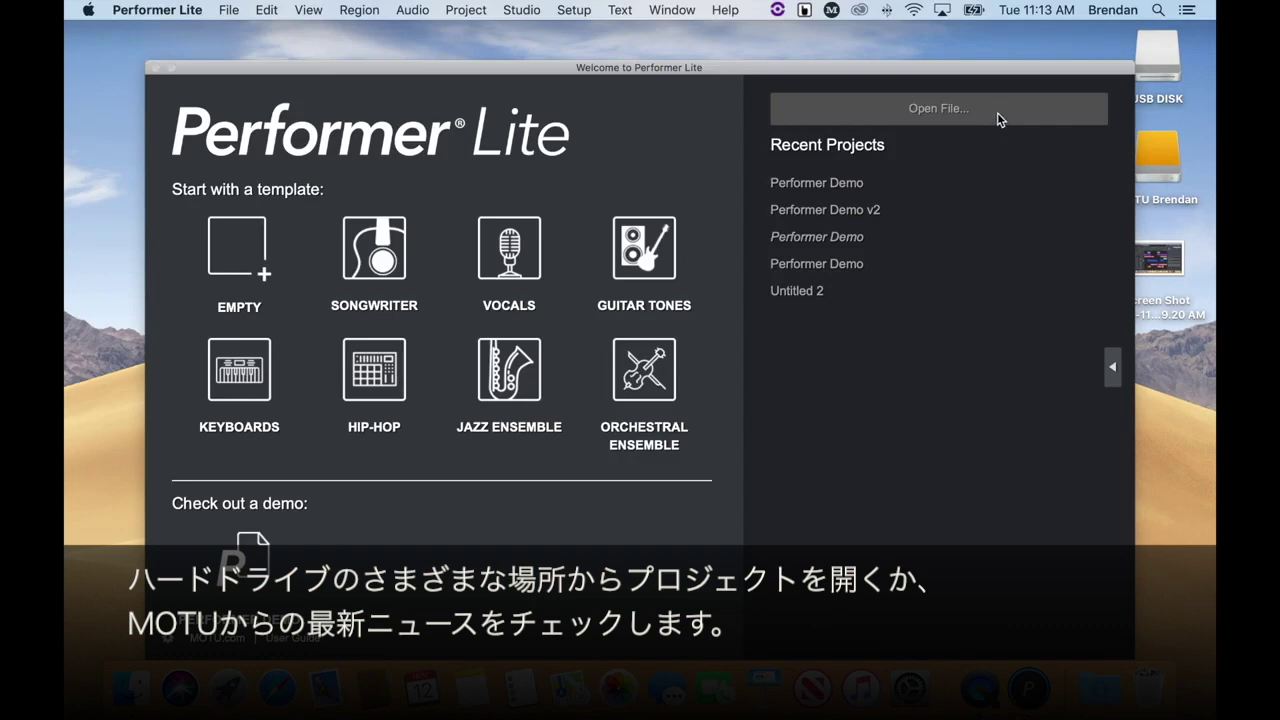
Expand the MOTU.com News panel and choose the Empty template for a new project.
click(1112, 370)
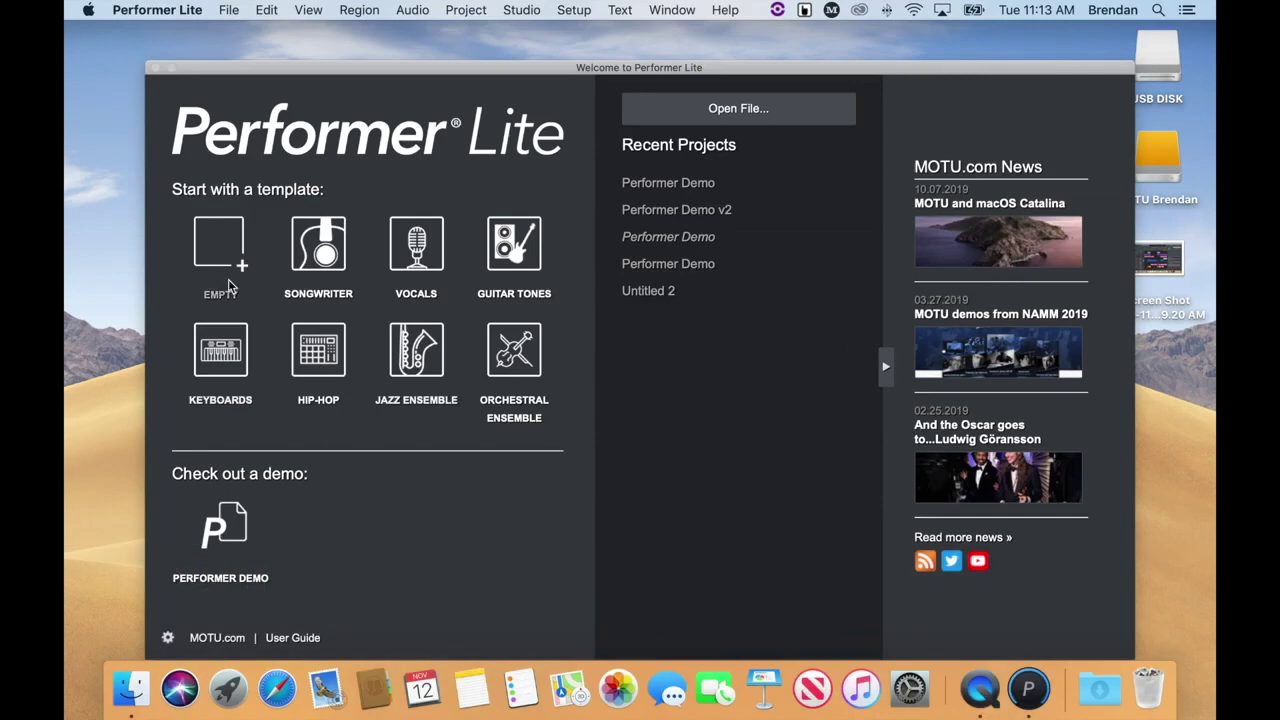
click(223, 248)
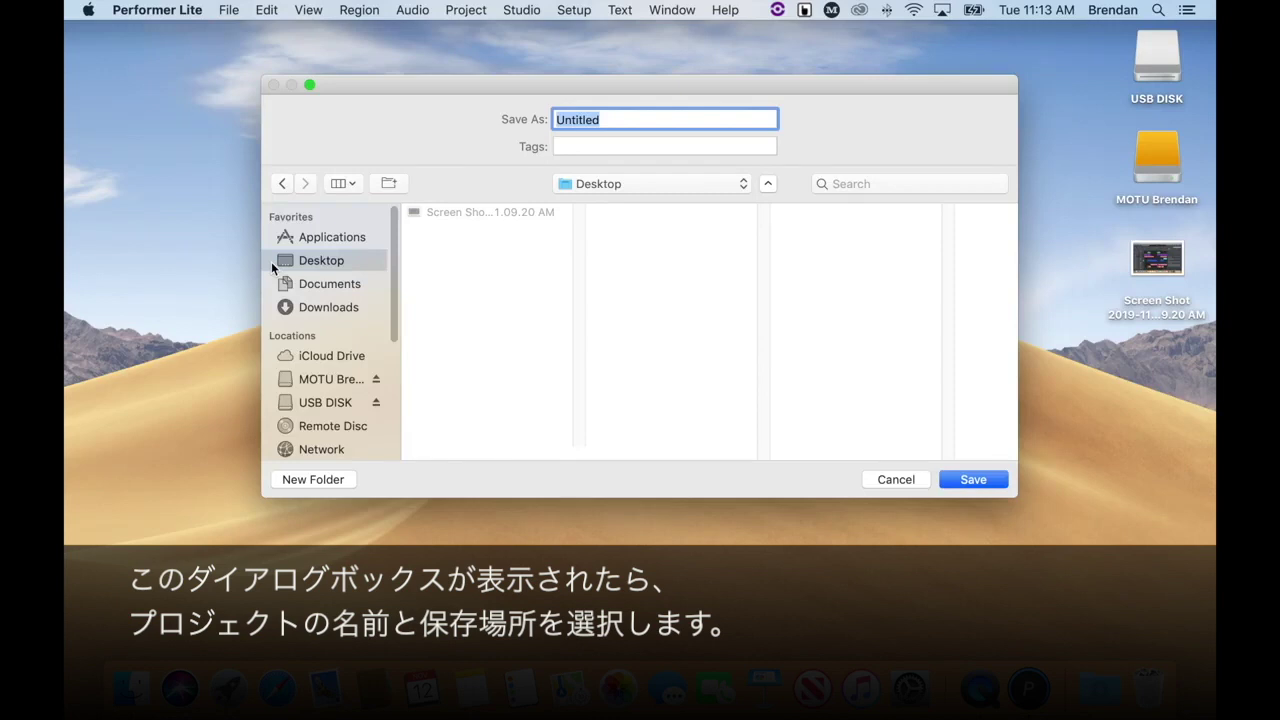
Save the empty project as 'New Project' on the Desktop.
text(New Pr)
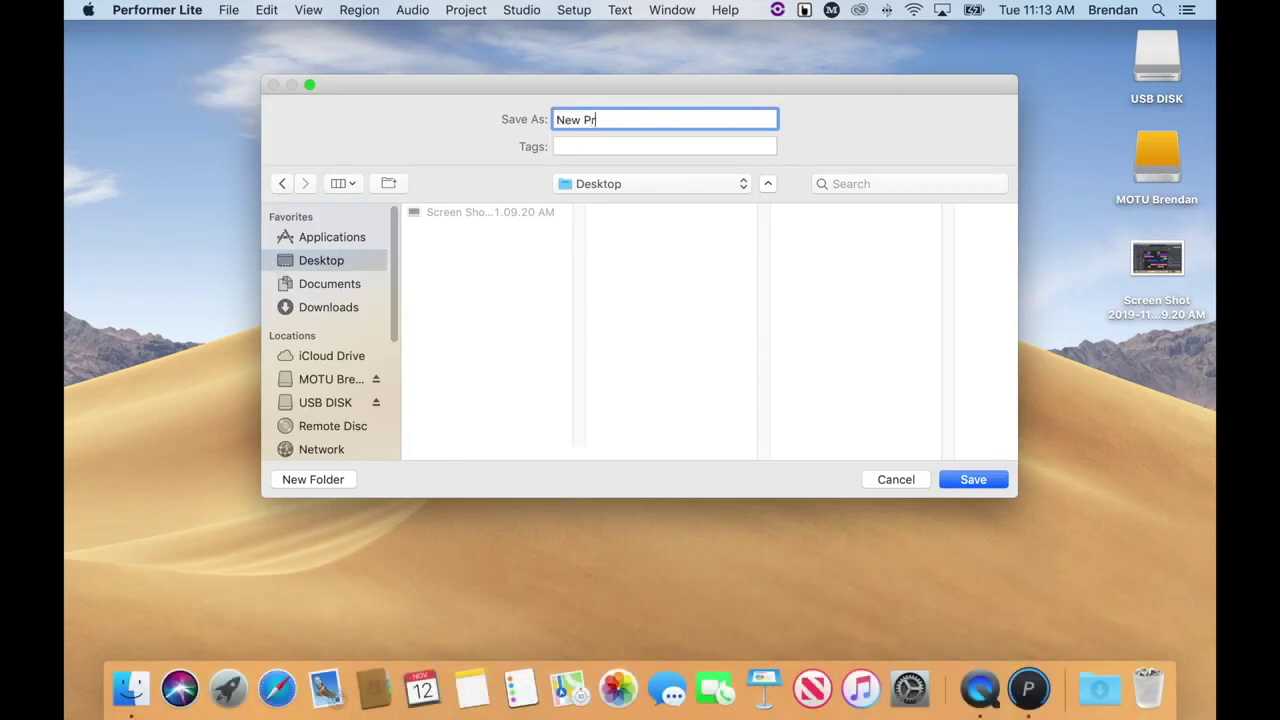
text(oject)
key(Return)
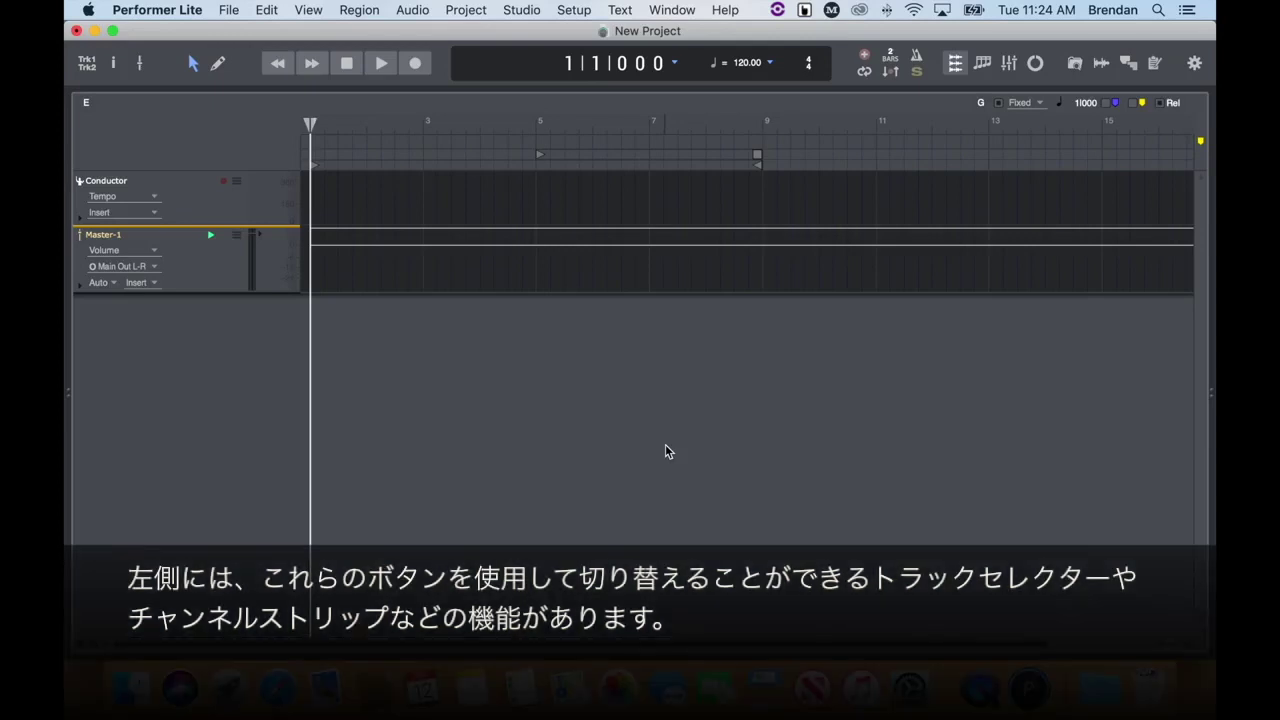
click(87, 66)
click(87, 66)
click(140, 63)
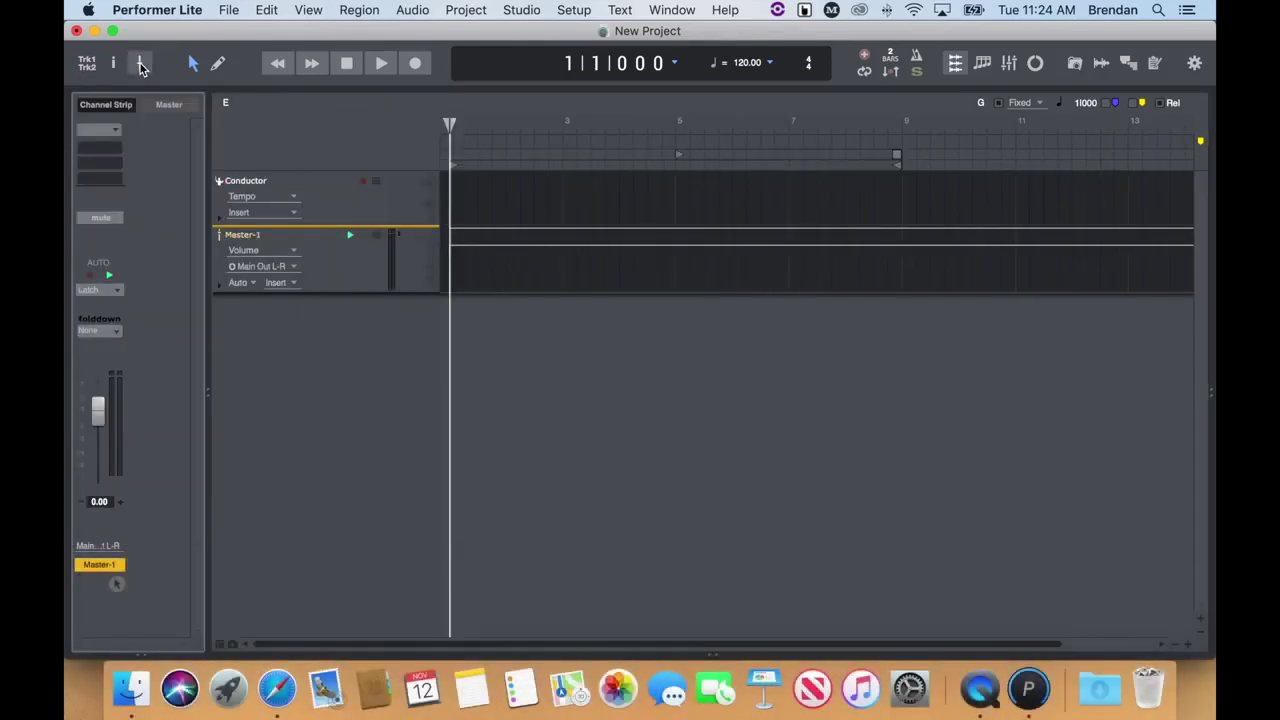
click(140, 64)
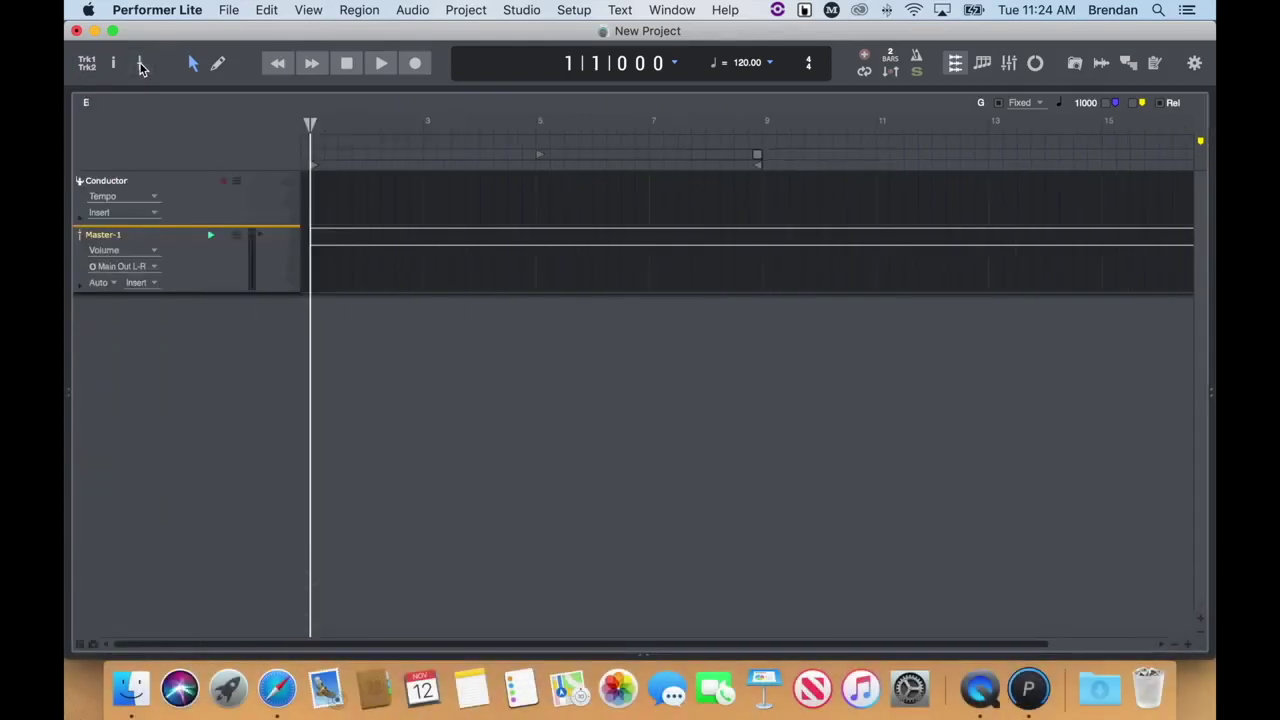
click(1075, 64)
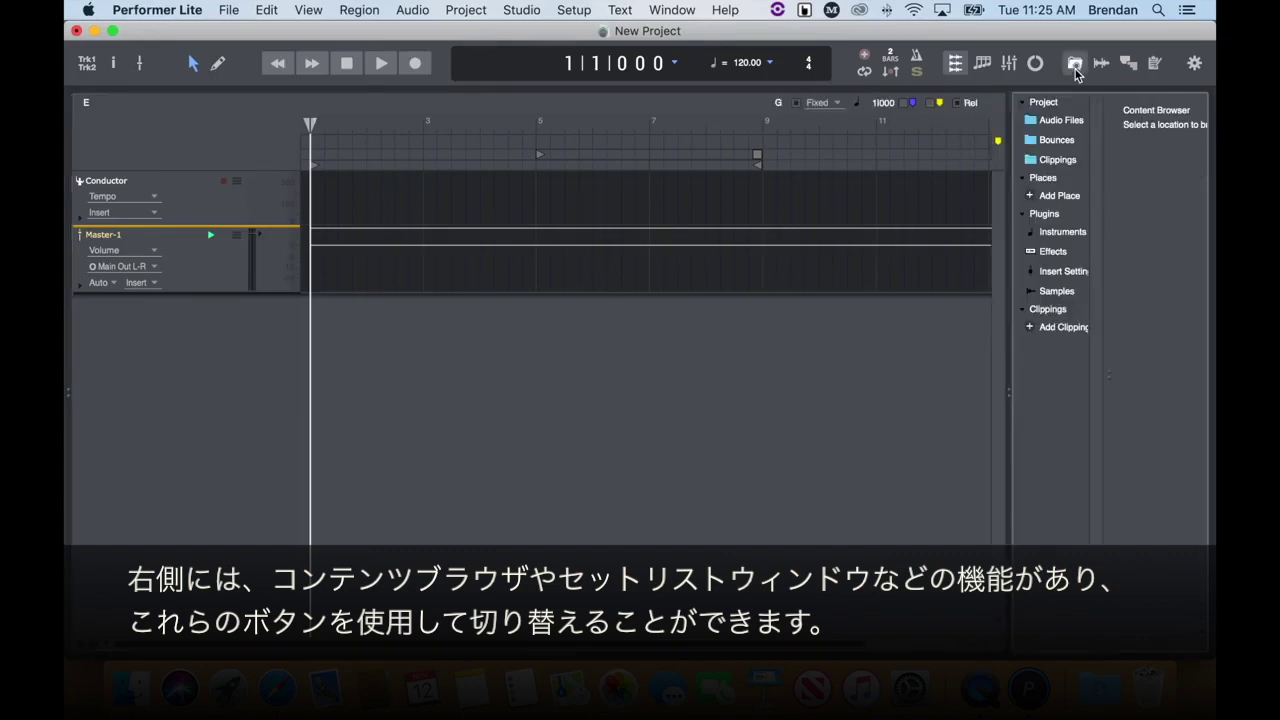
click(1134, 64)
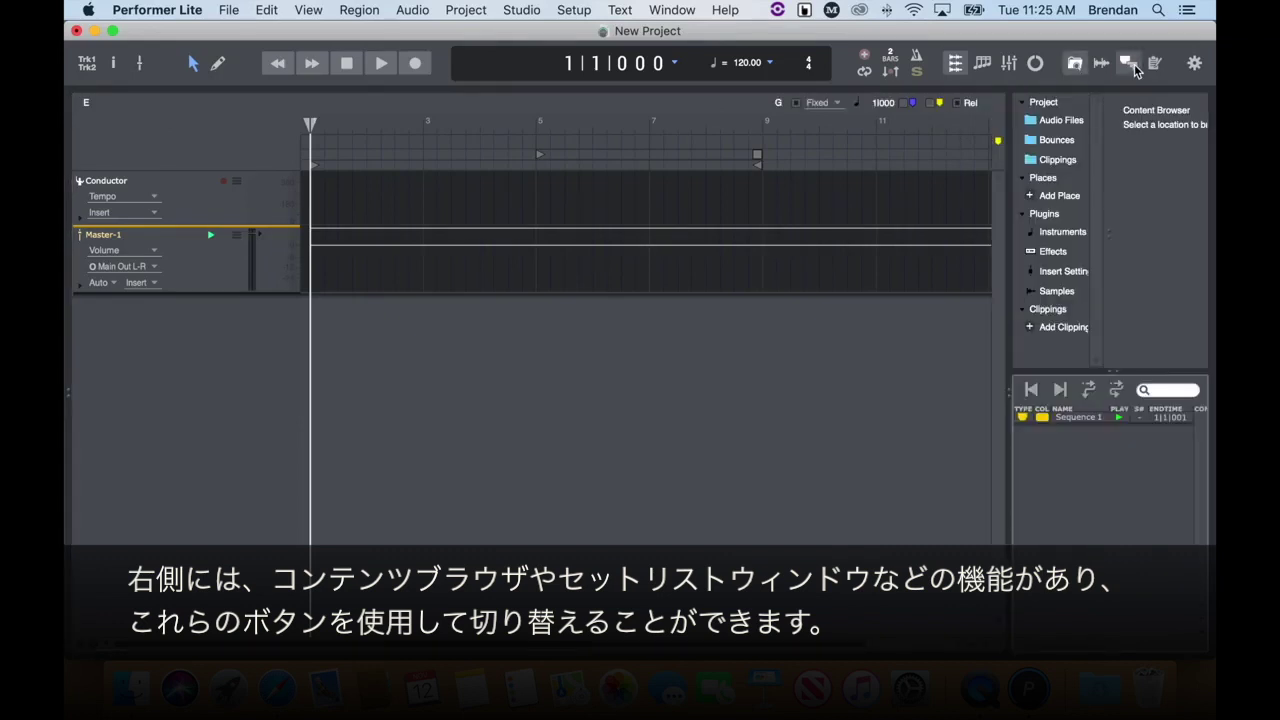
click(1134, 64)
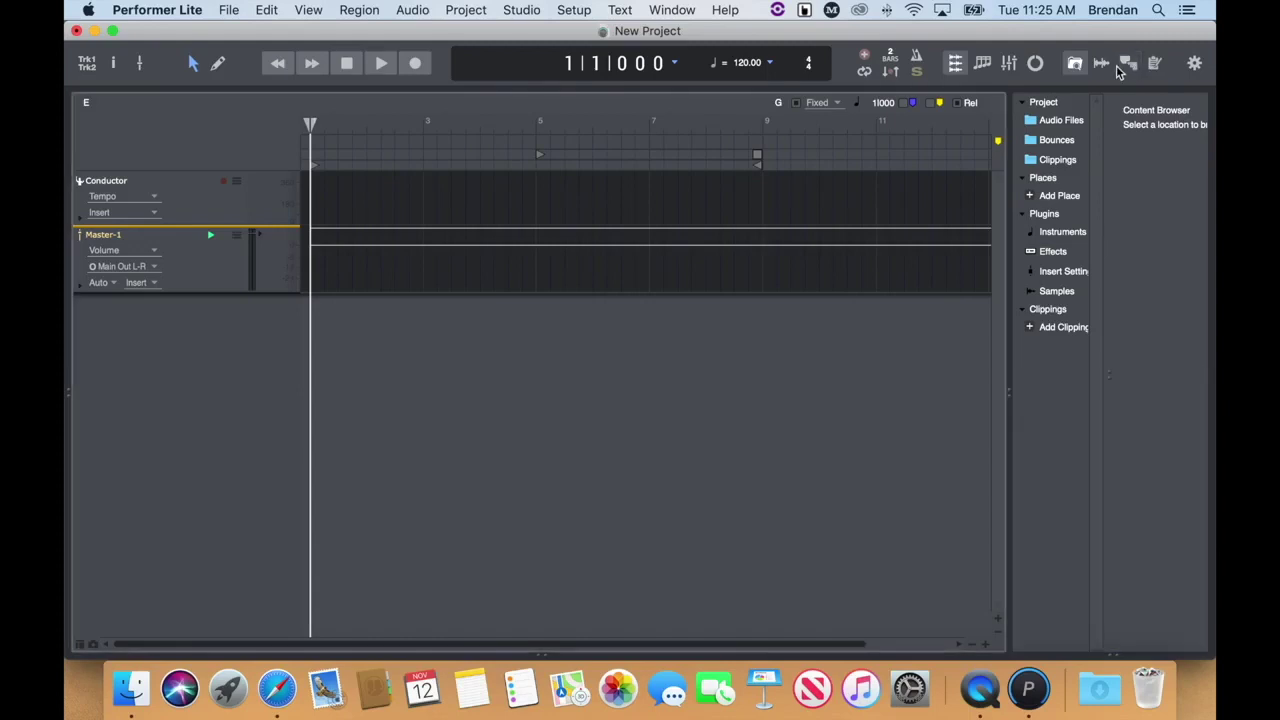
click(1078, 68)
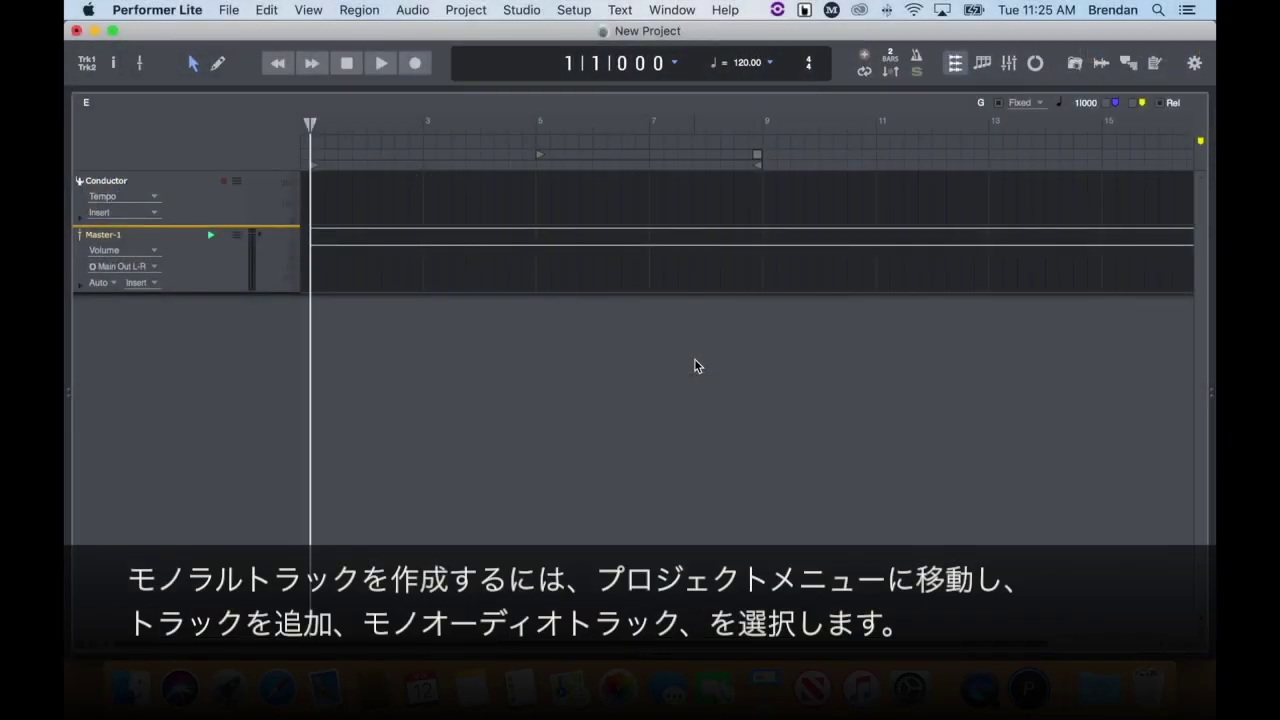
Add a mono audio track, Audio-1, from the Project > Add Track menu.
click(476, 11)
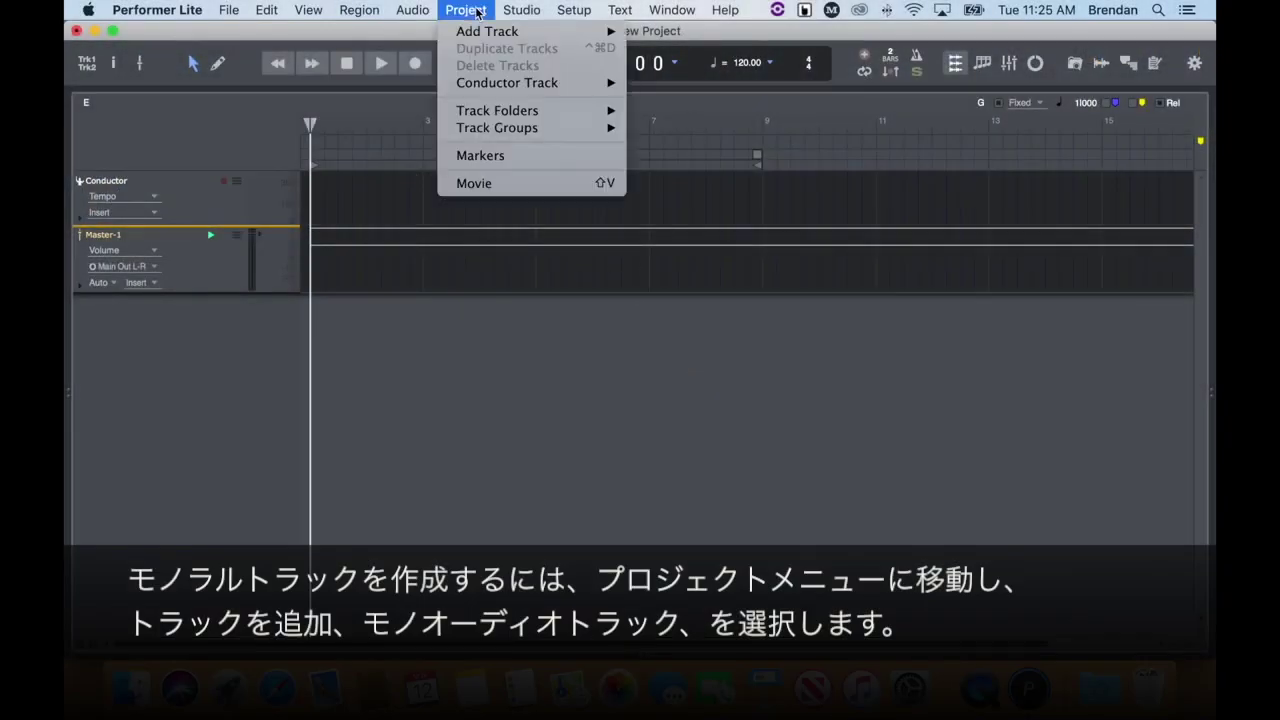
mouse_move(476, 32)
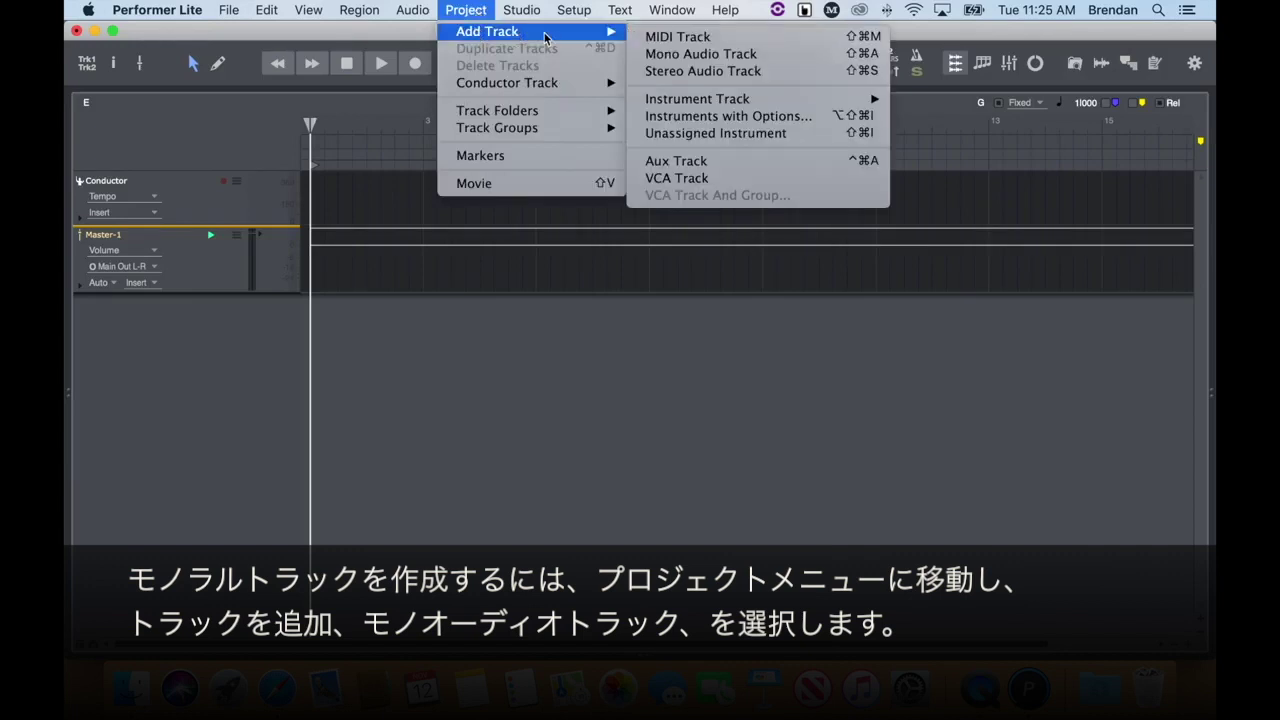
click(797, 58)
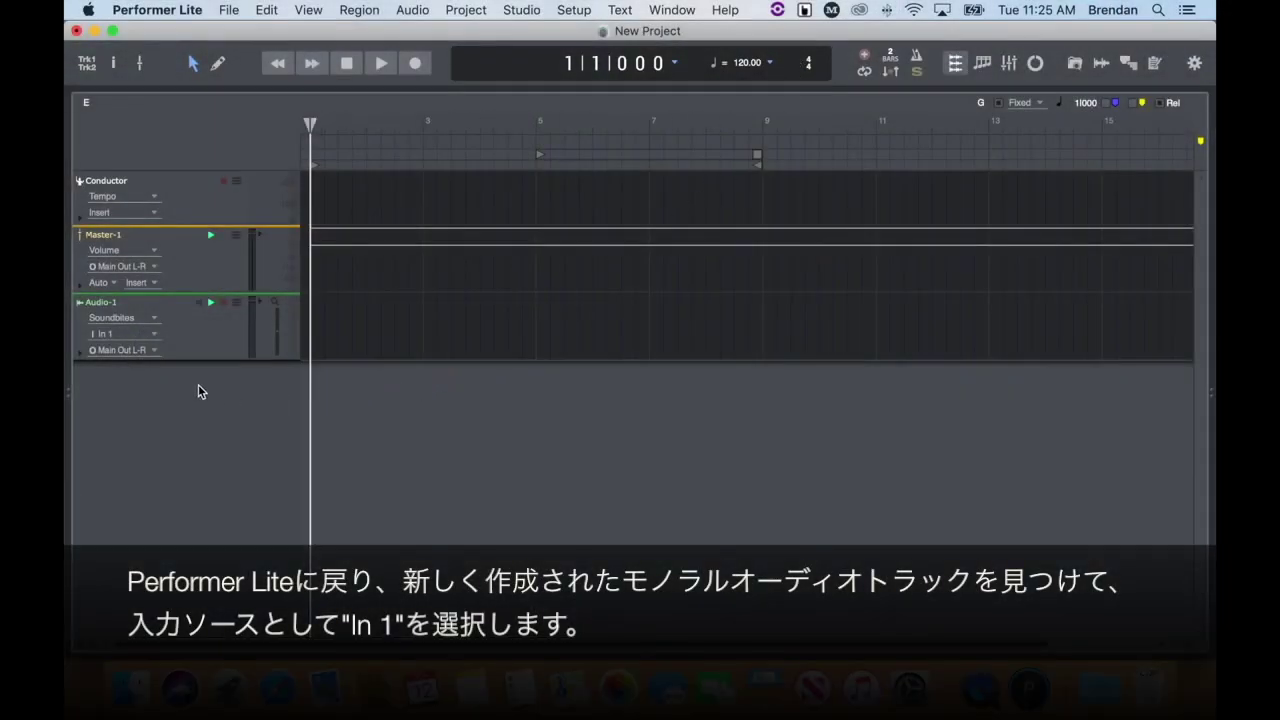
click(153, 335)
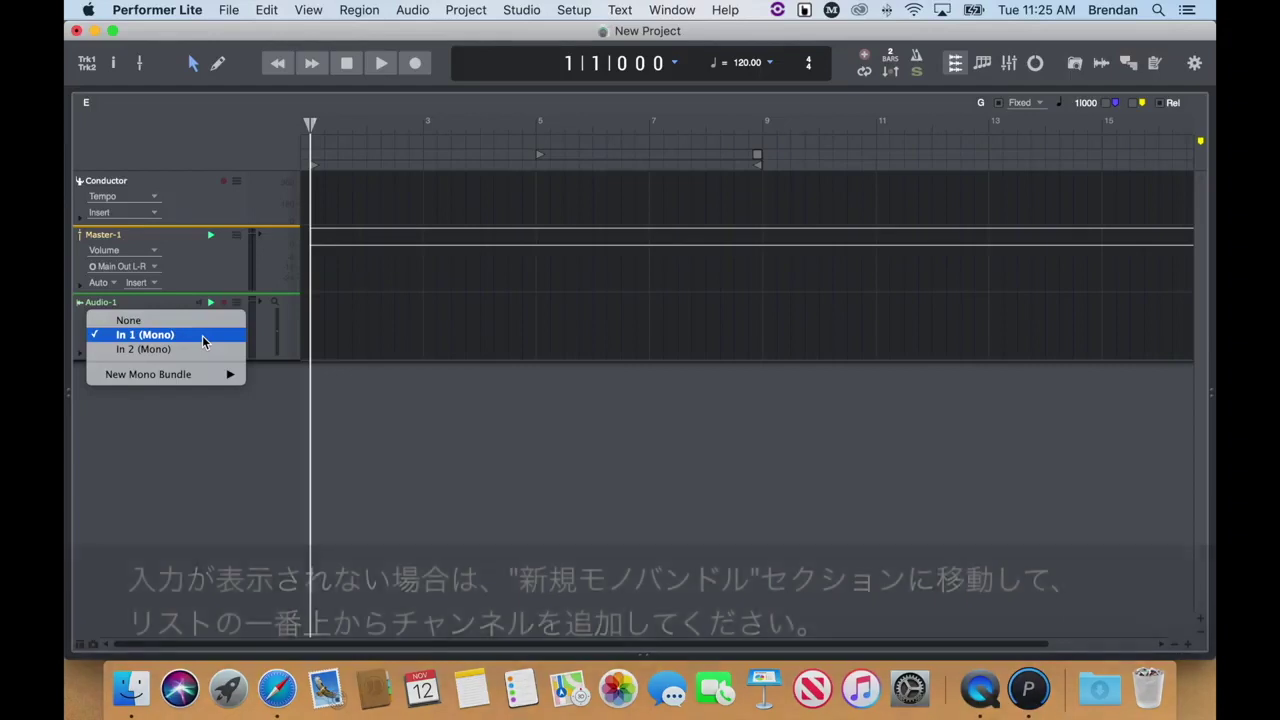
mouse_move(209, 376)
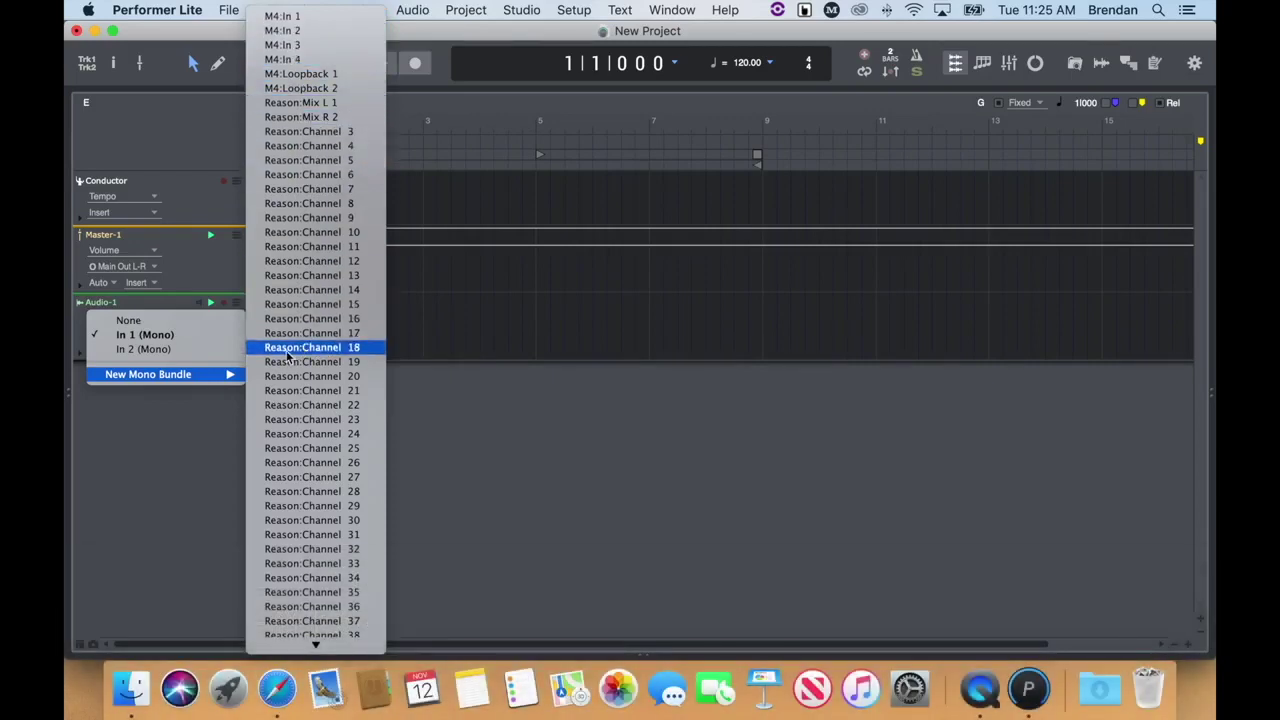
click(184, 335)
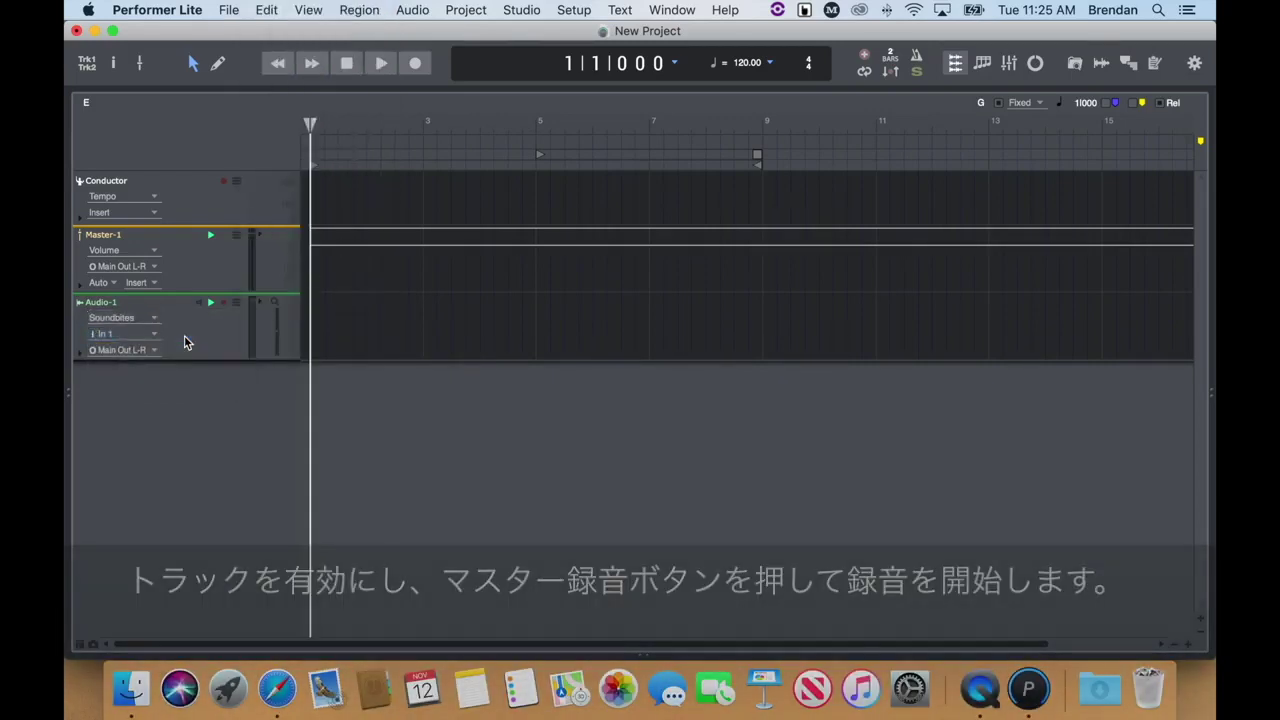
Arm Audio-1 and record a short audio clip from the project start.
click(224, 303)
click(416, 63)
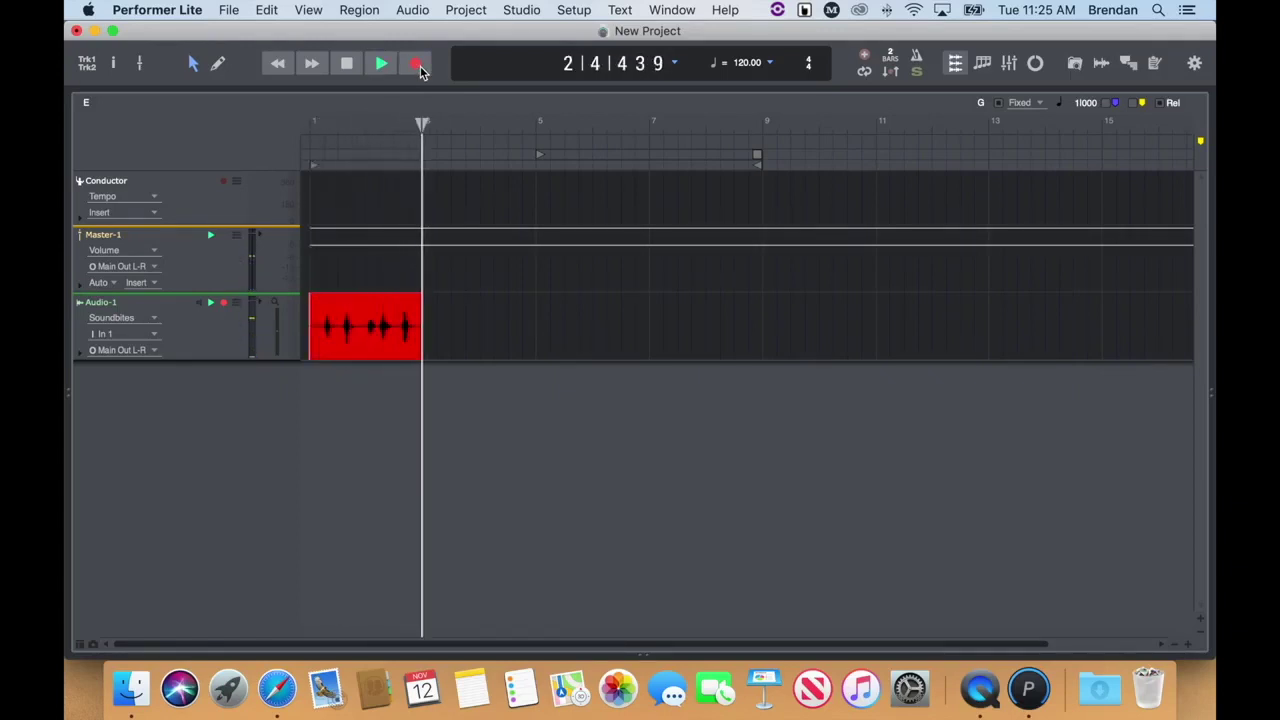
click(419, 67)
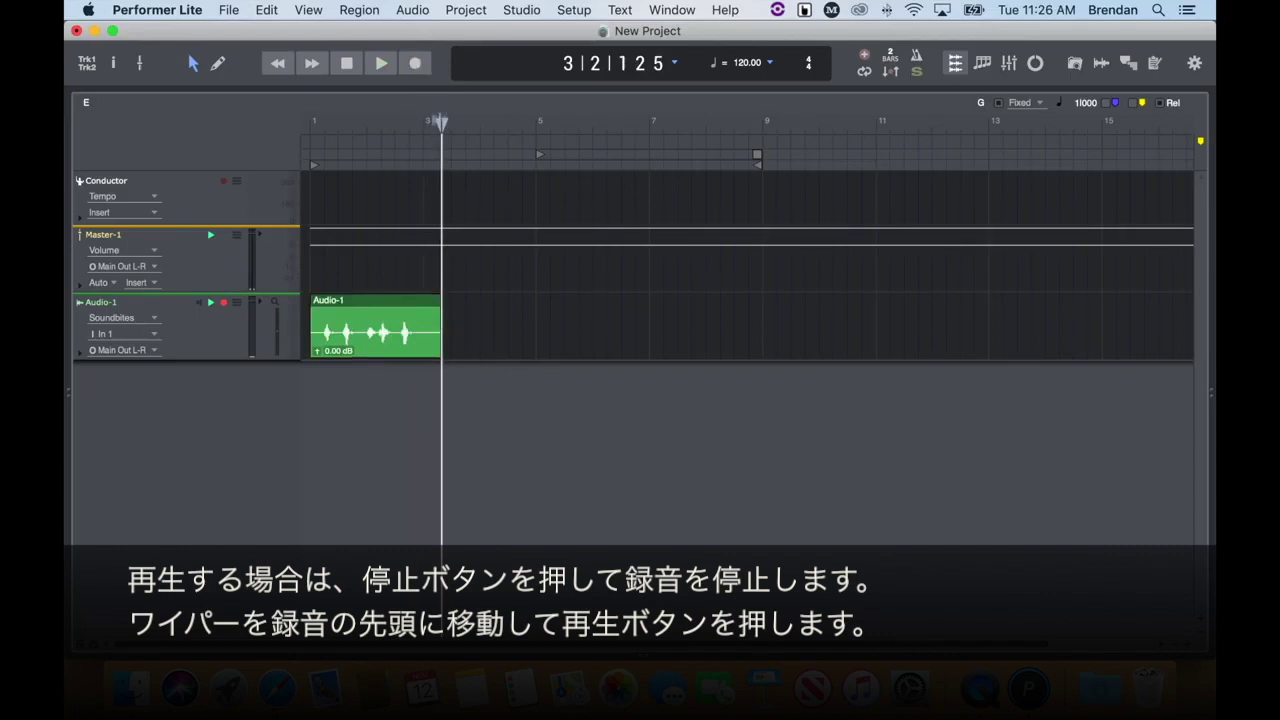
Return the wiper to the project start and play back the recorded clip.
drag(440, 122, 310, 124)
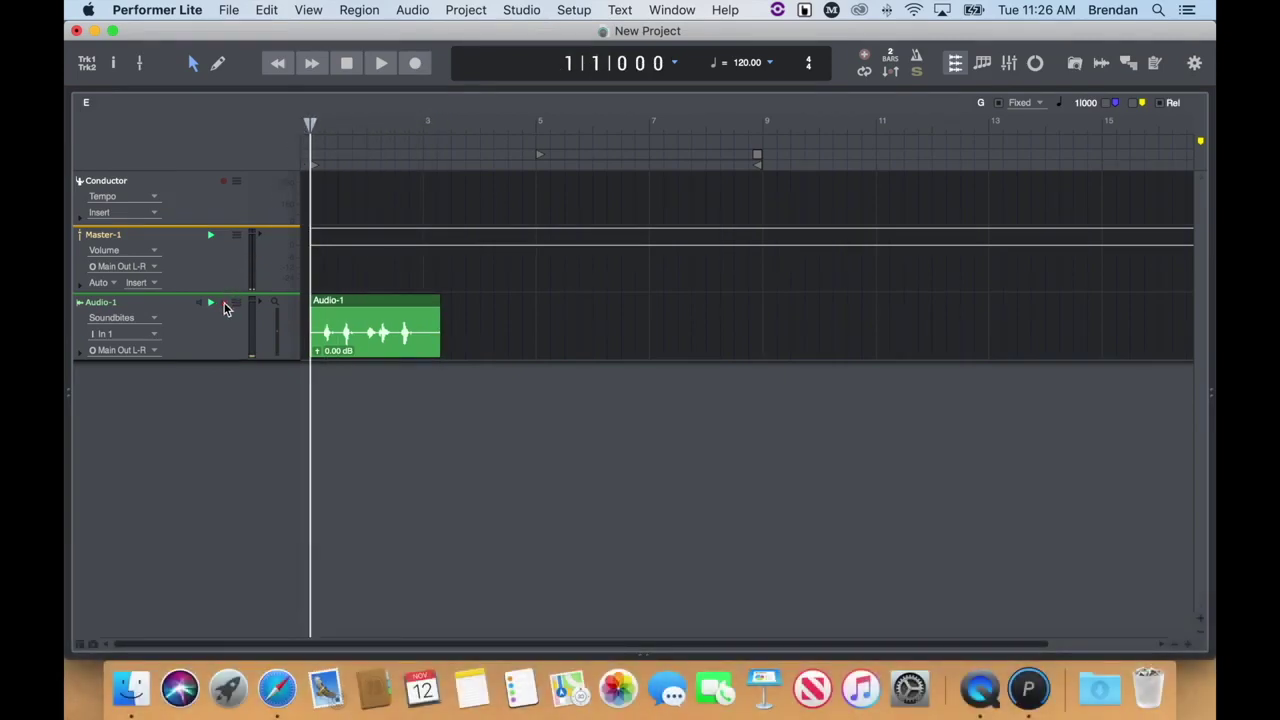
key(space)
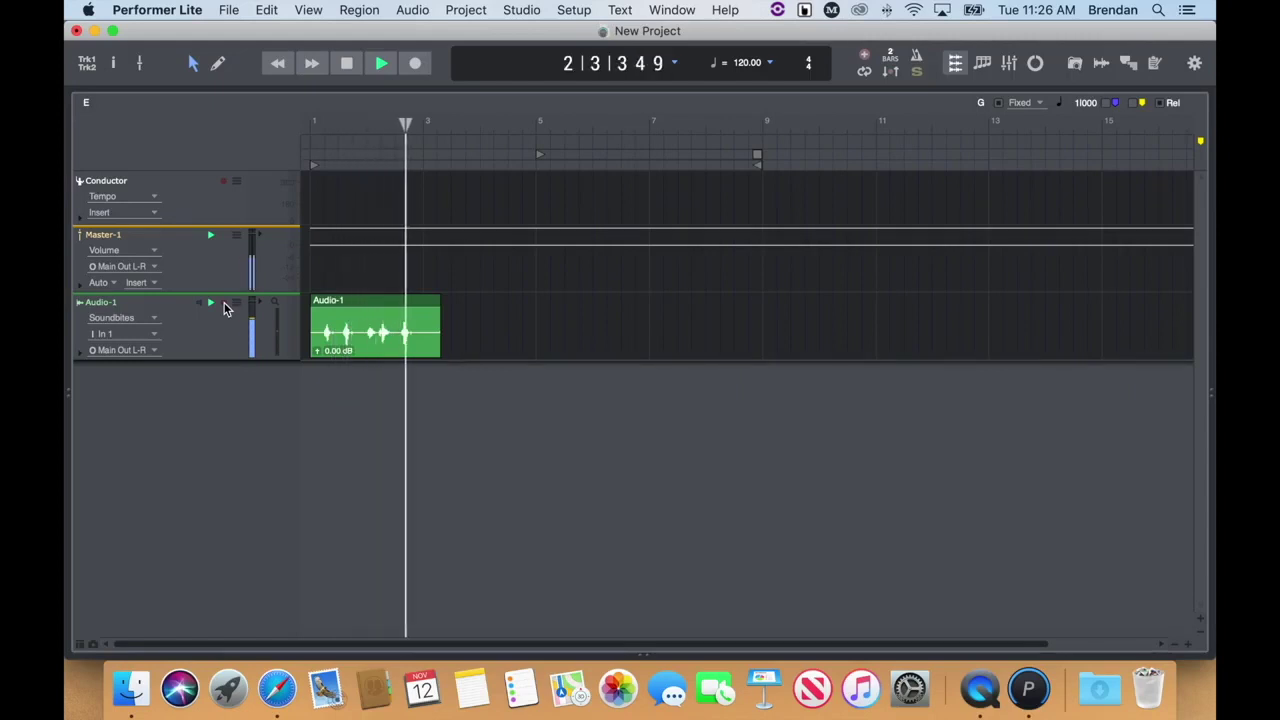
key(space)
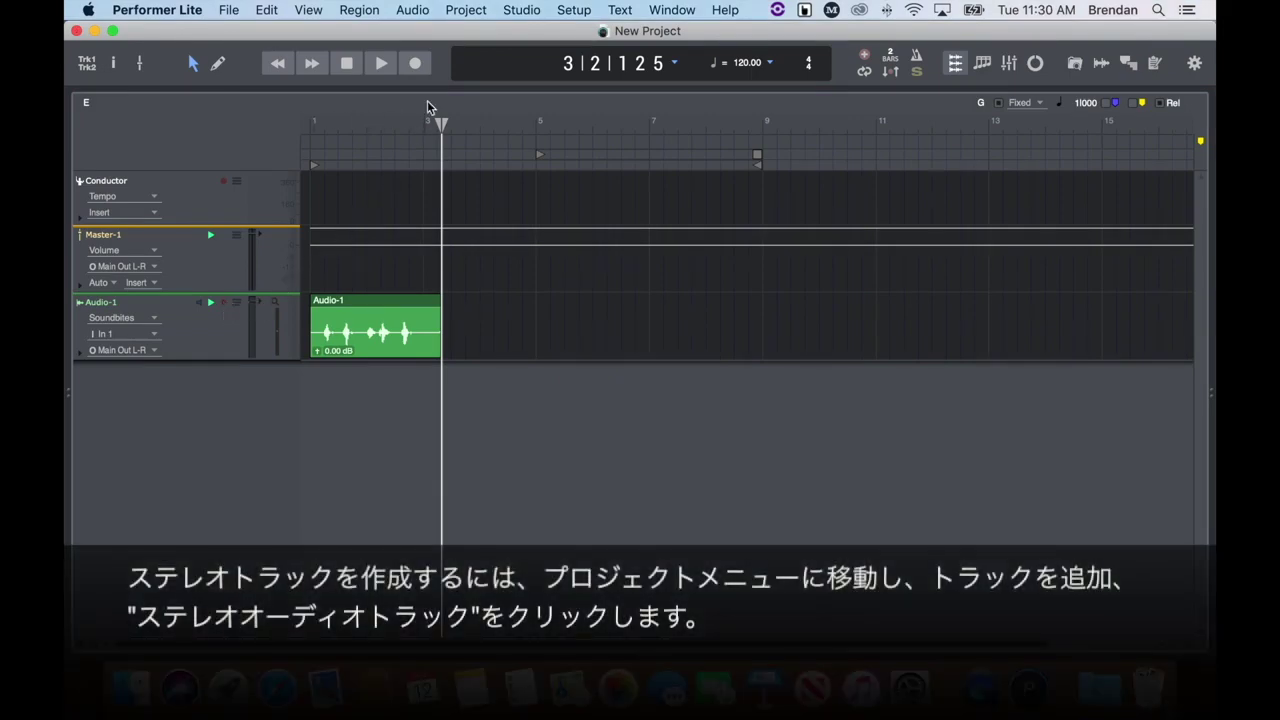
Add a stereo audio track, Audio-2, taking input from In 1-2.
click(464, 12)
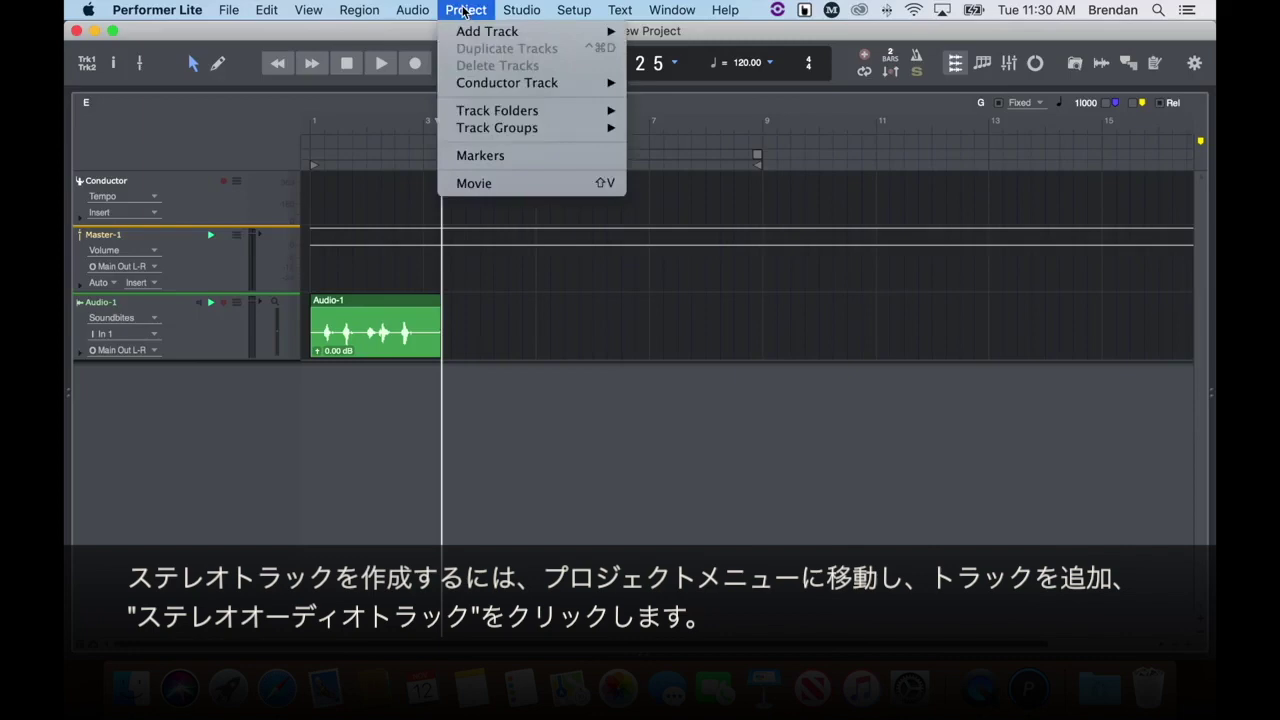
mouse_move(490, 32)
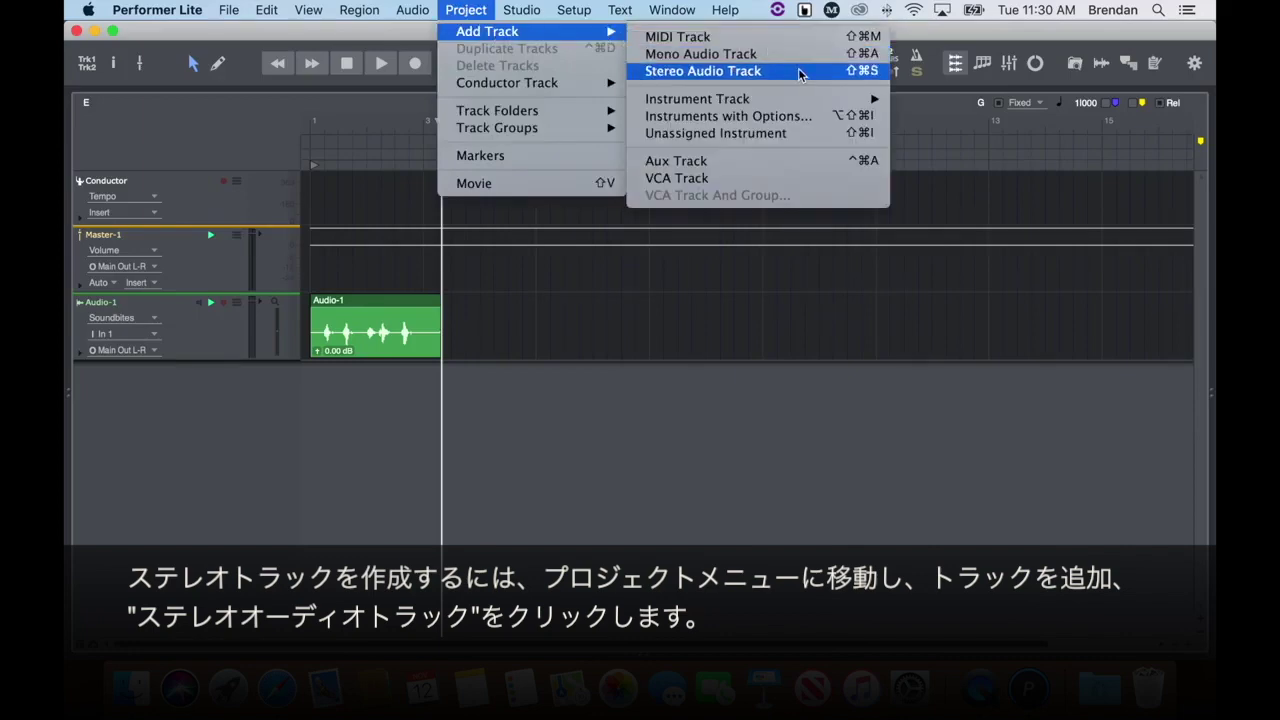
click(801, 72)
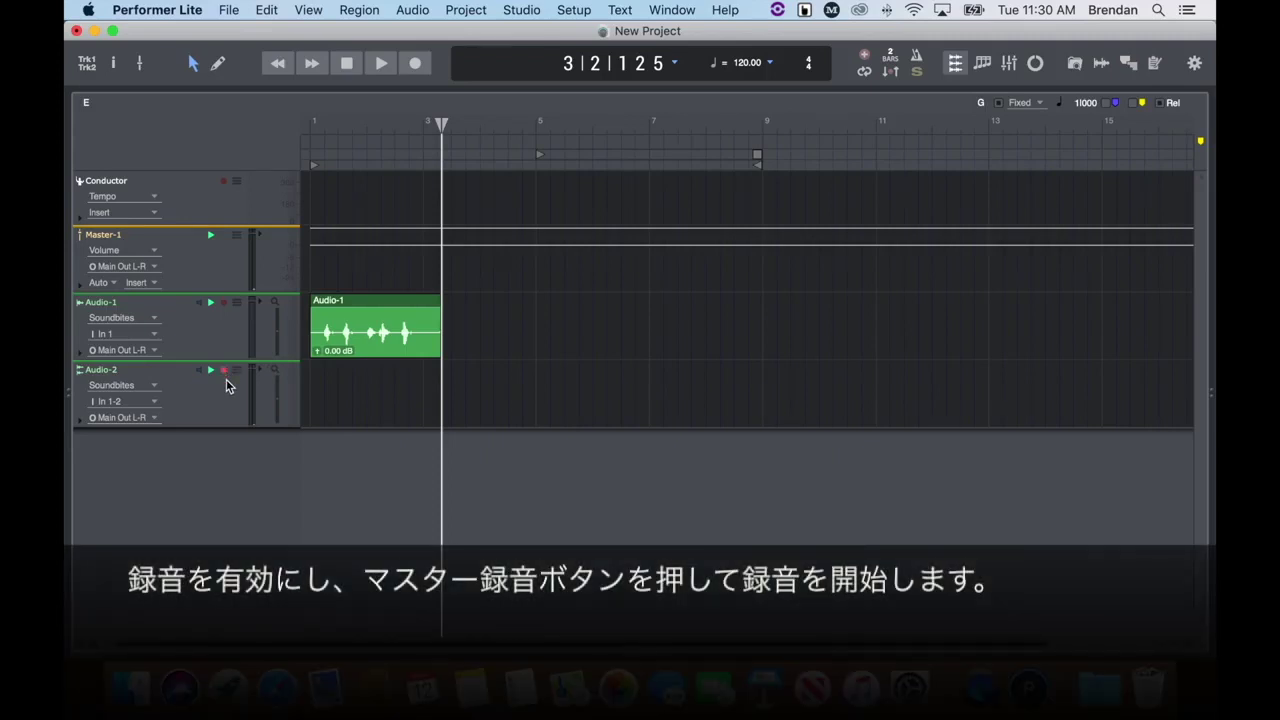
Record a stereo take on Audio-2 from bar 3, then play it back from bar 3.
click(415, 63)
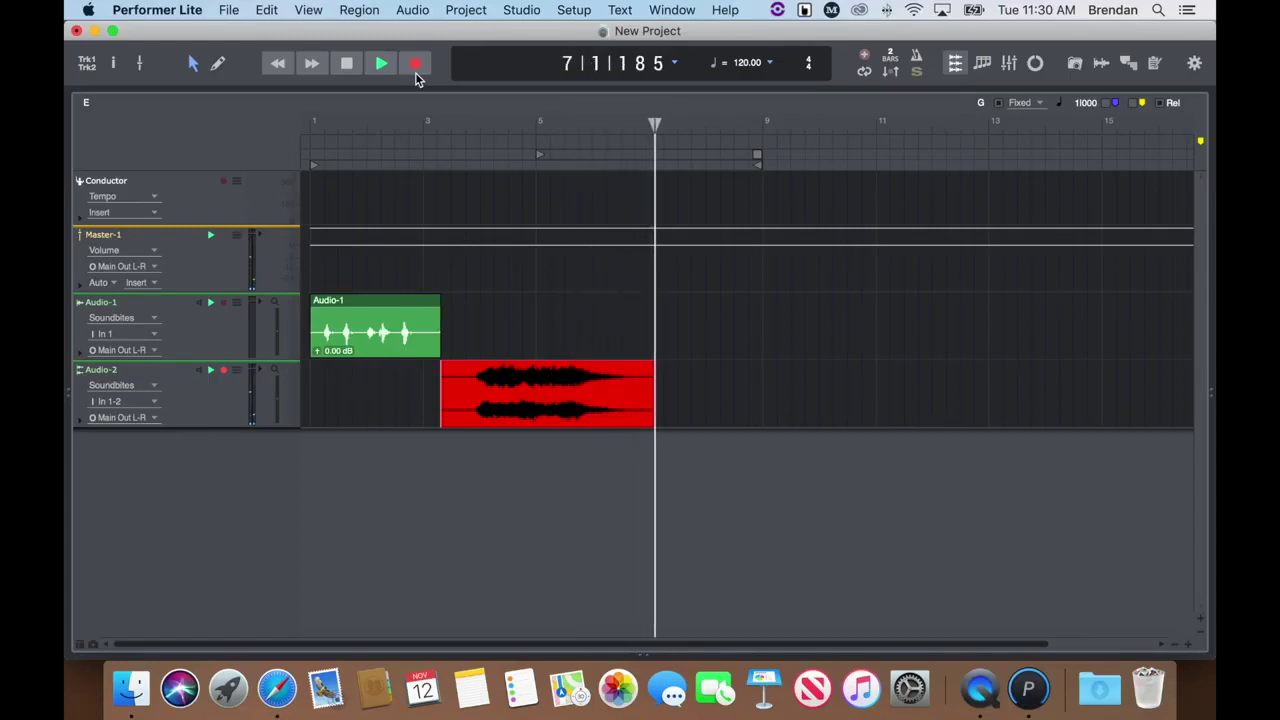
click(346, 64)
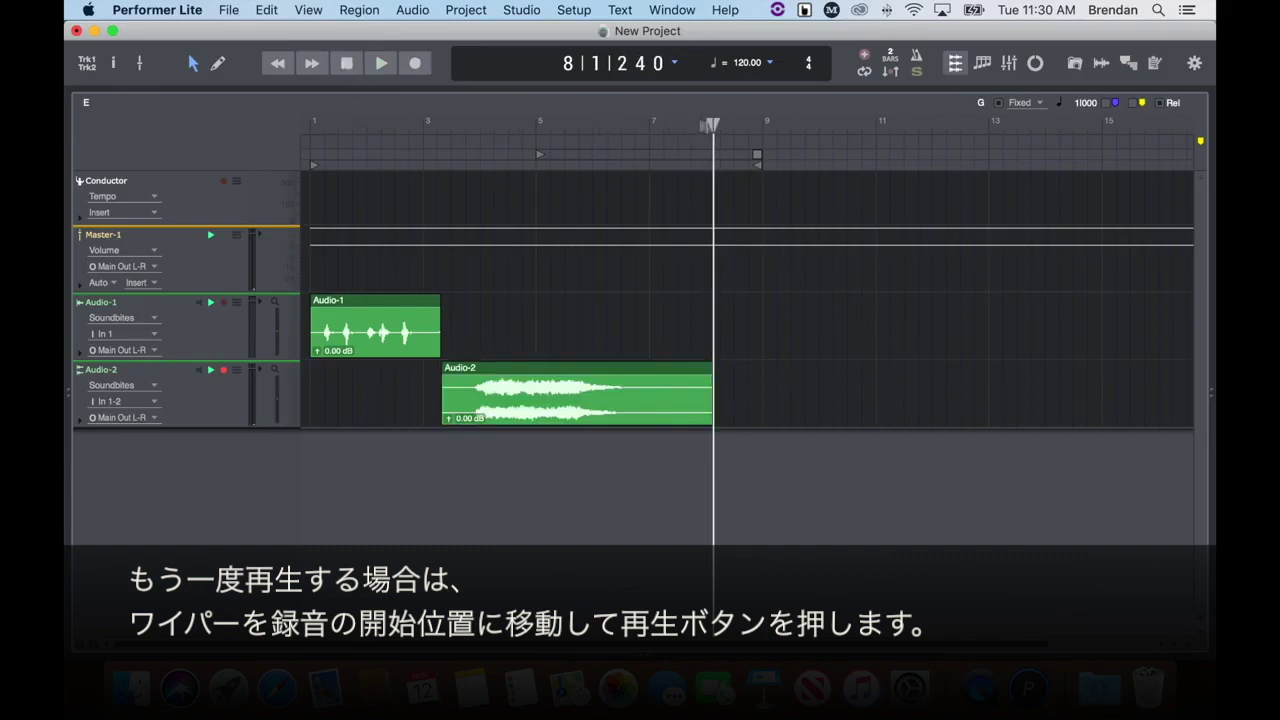
drag(713, 122, 451, 124)
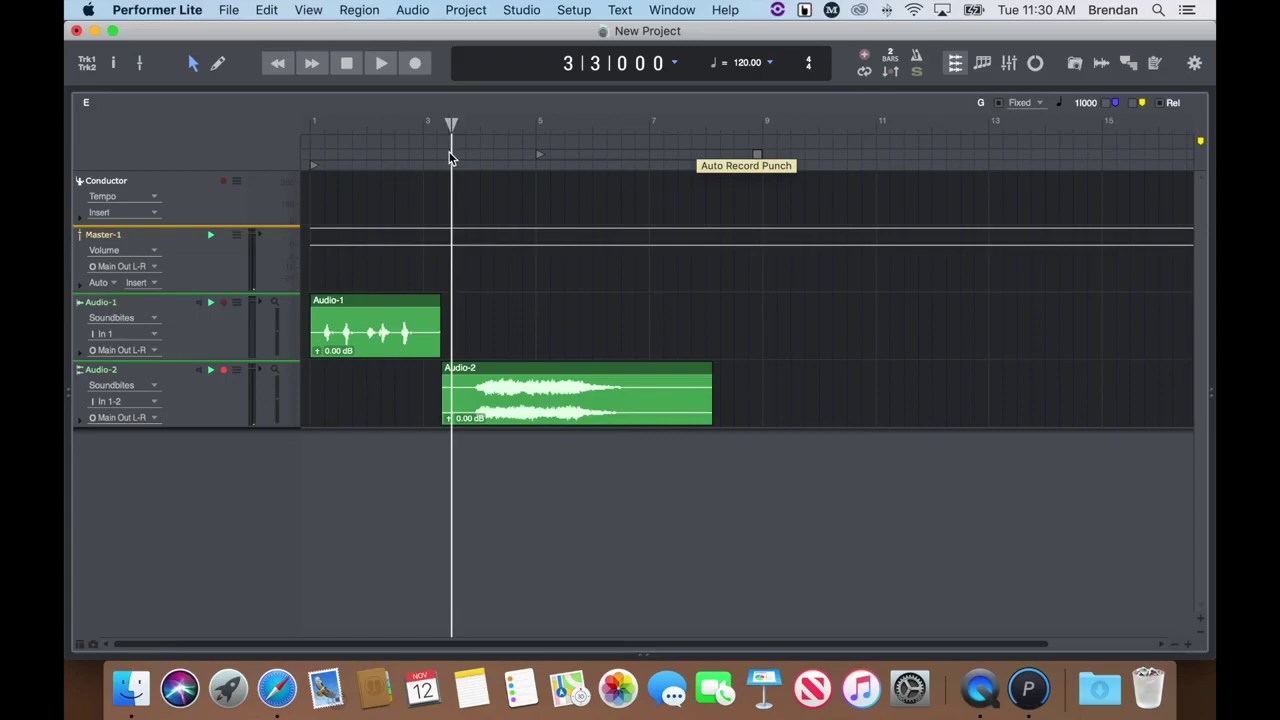
key(space)
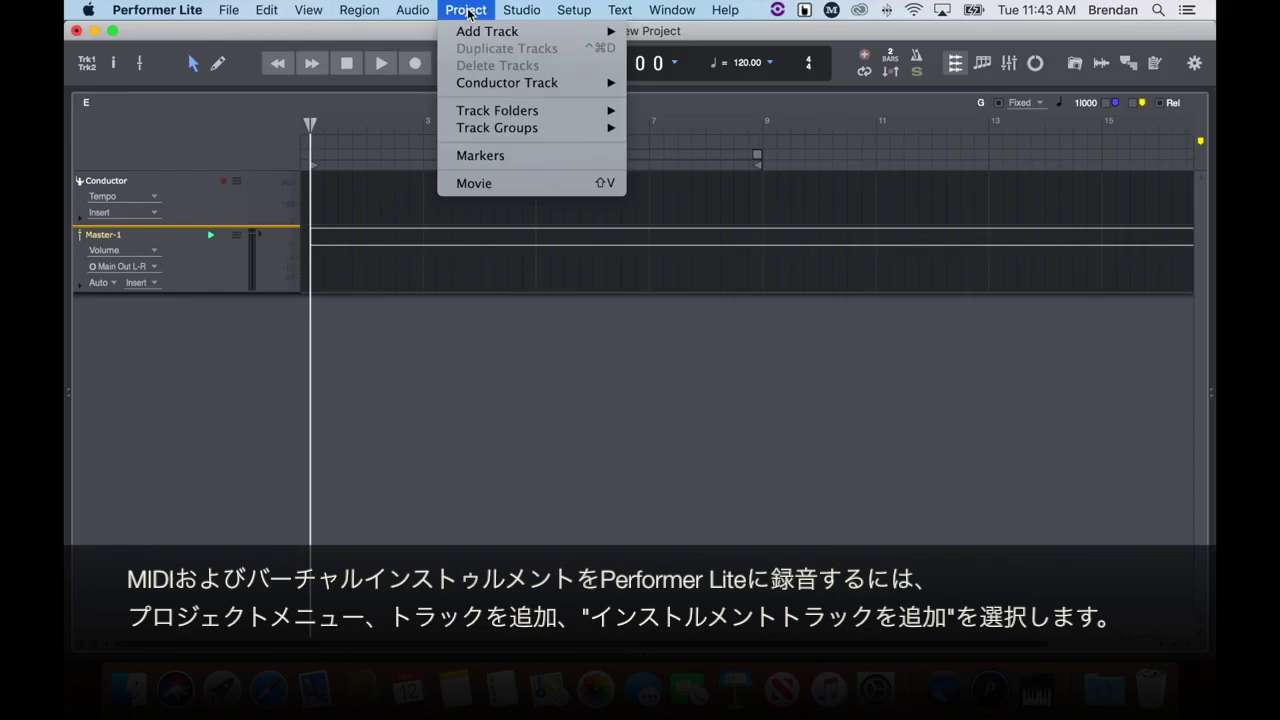
Add an instrument track assigned to MOTU BassLine (stereo), creating MIDI-1 and BassLine-1.
mouse_move(500, 31)
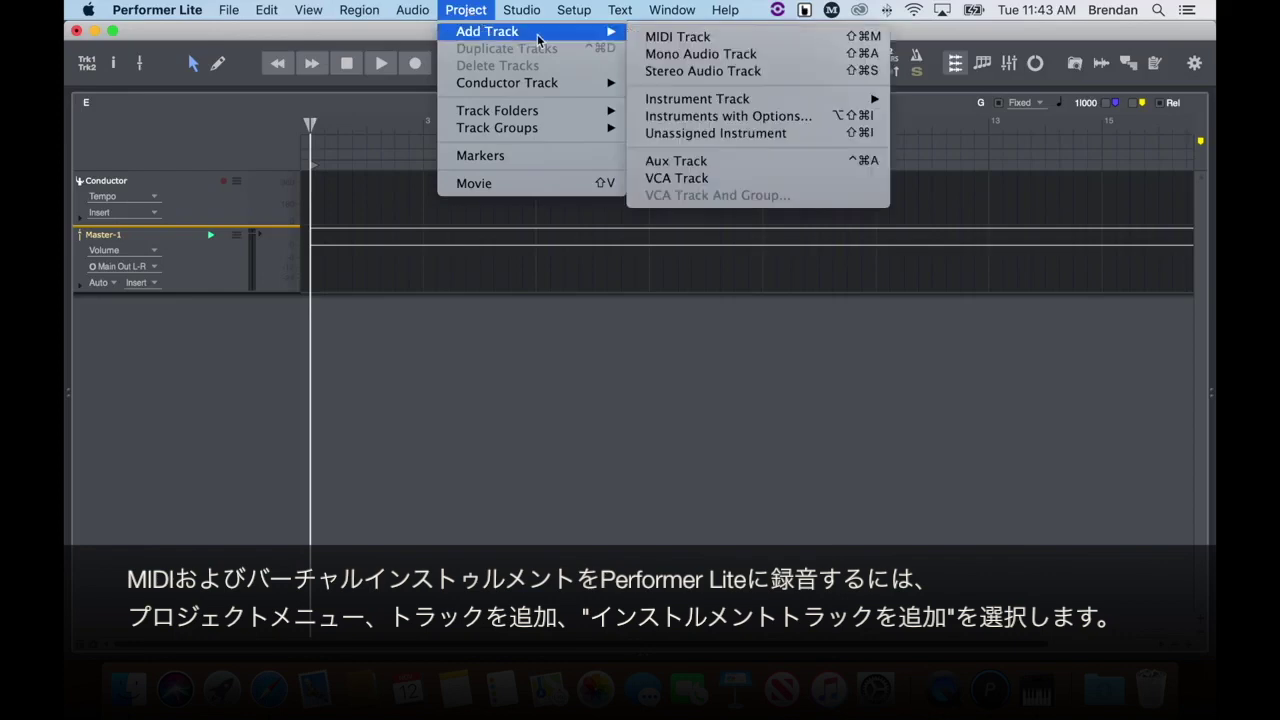
click(810, 119)
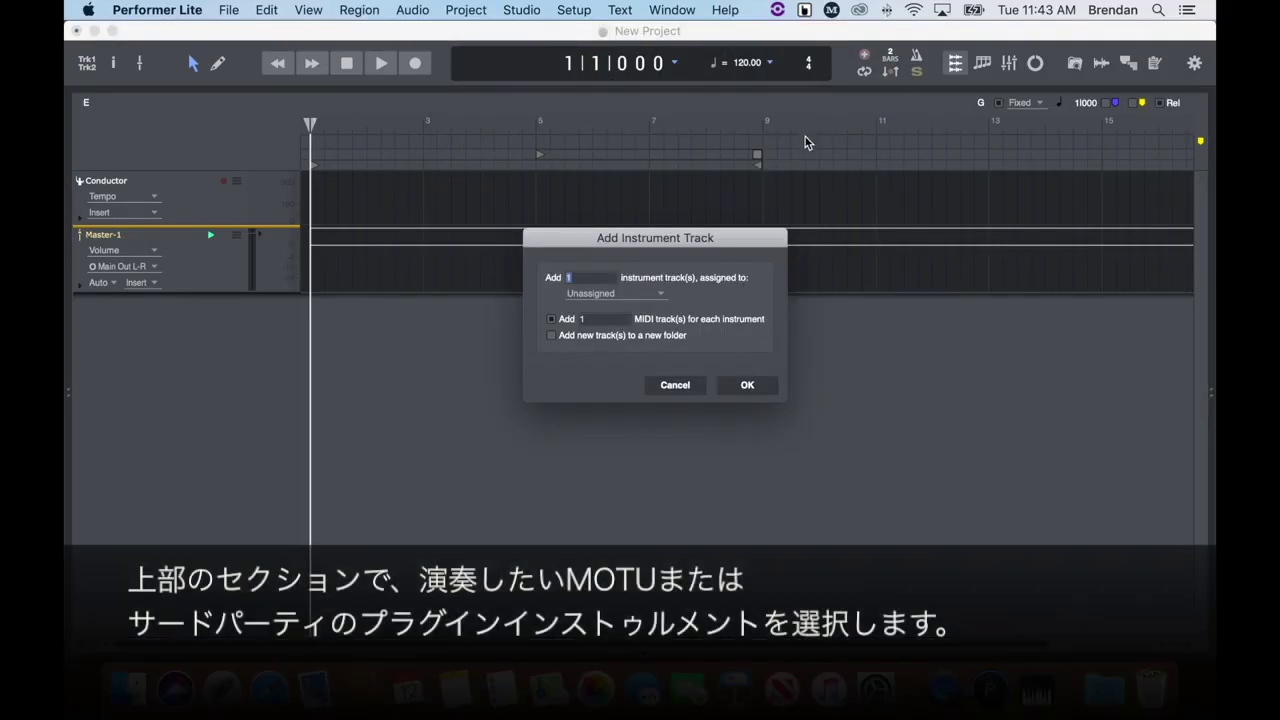
click(647, 294)
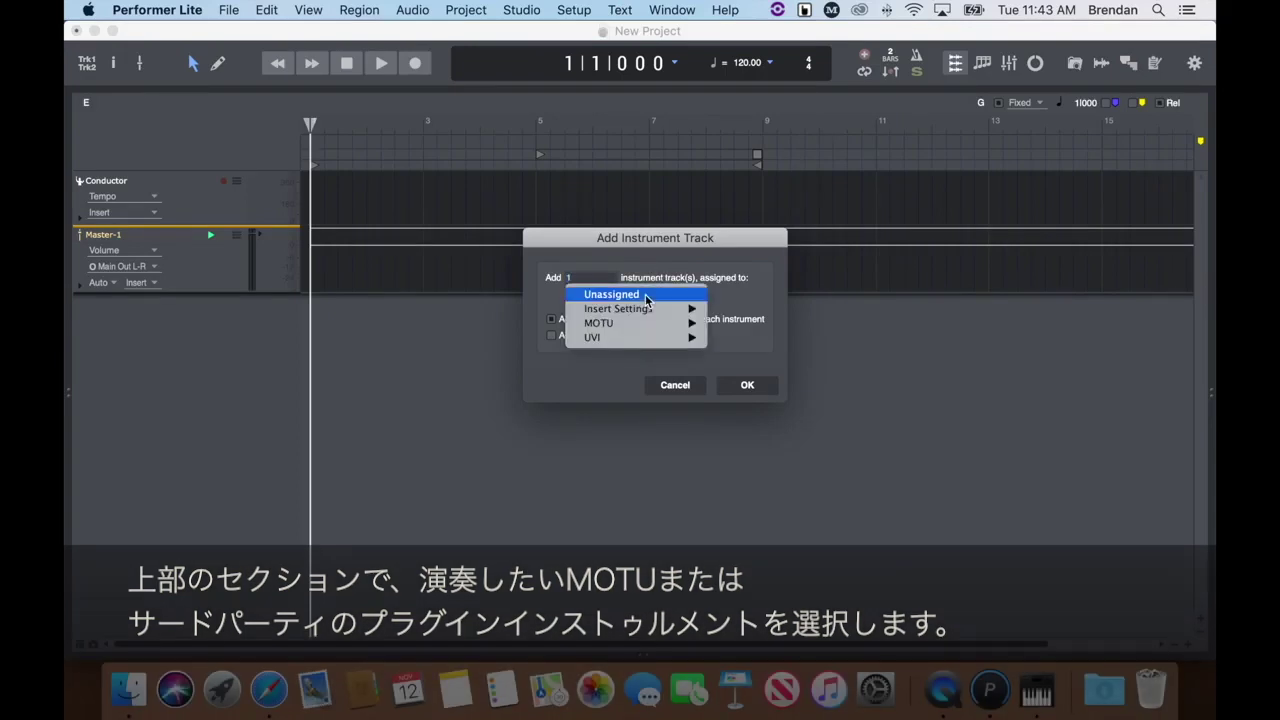
mouse_move(655, 327)
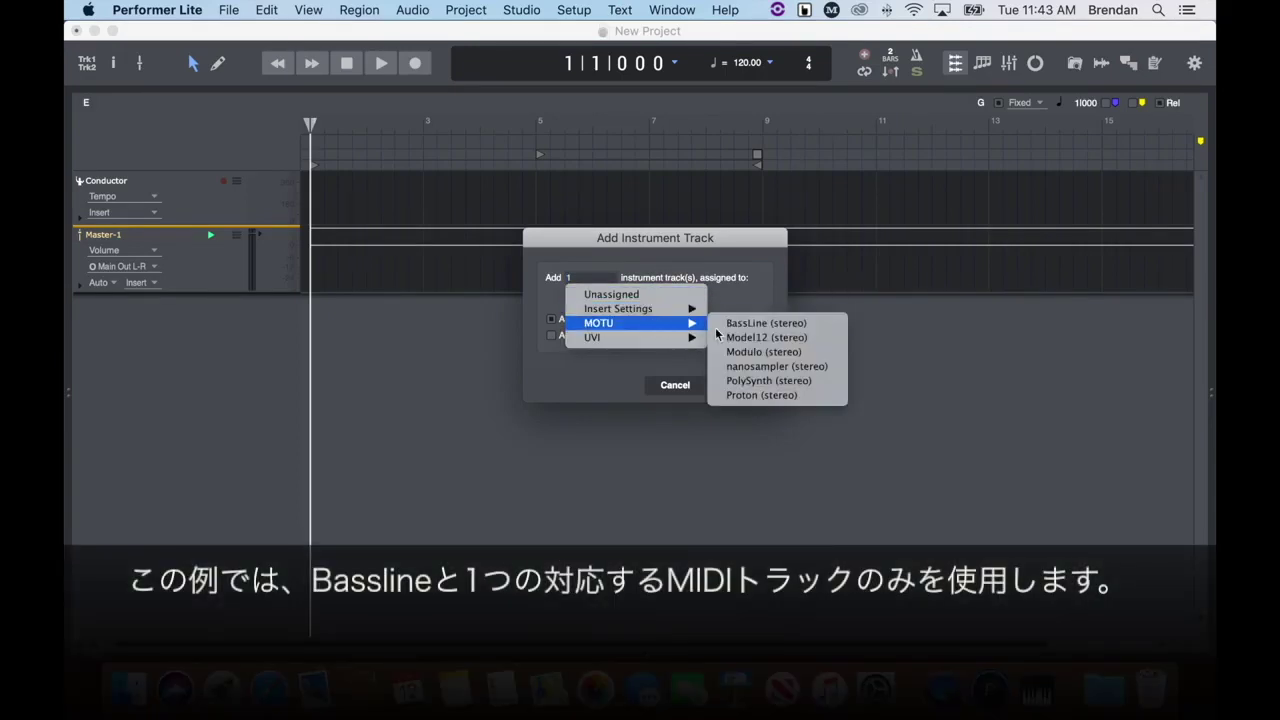
click(834, 325)
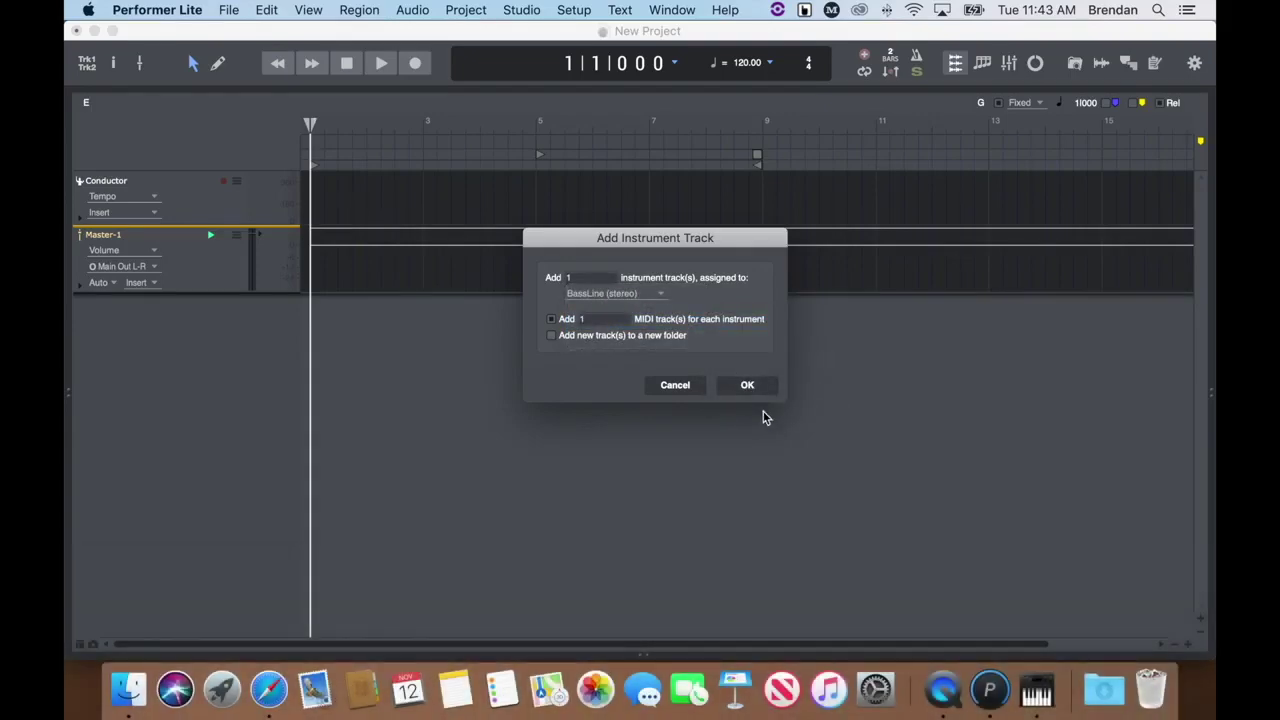
click(755, 390)
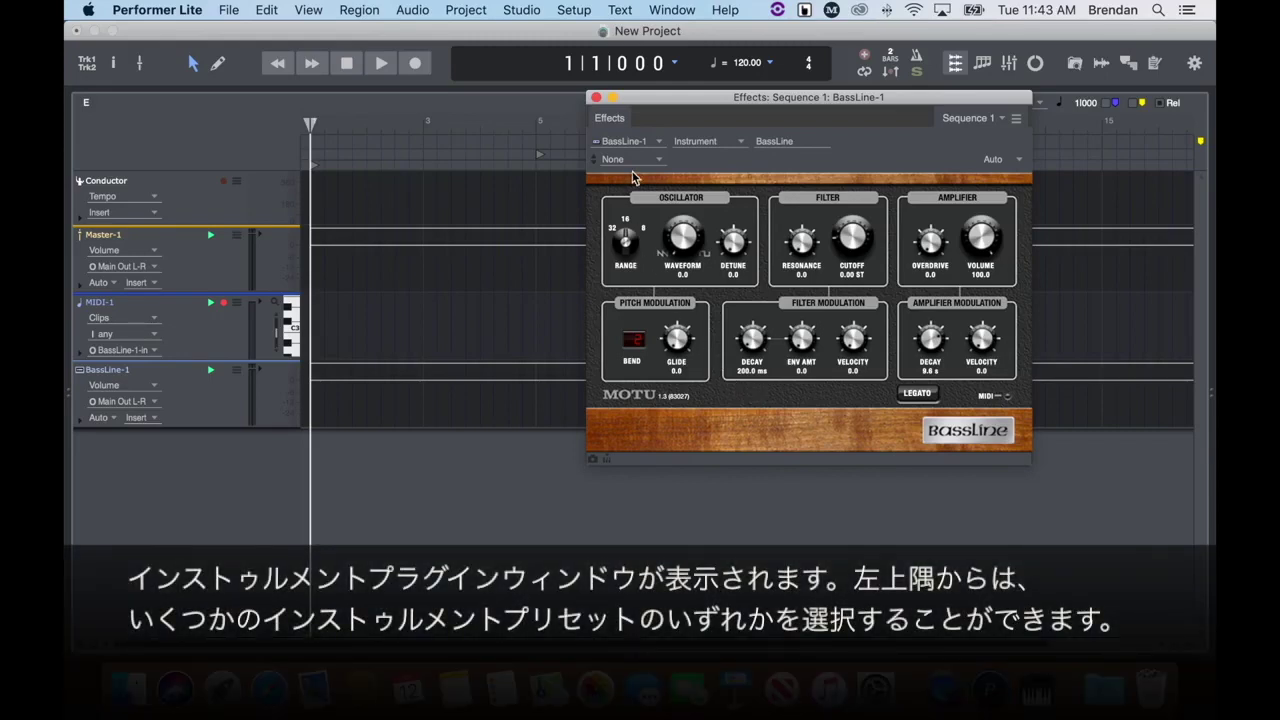
Load the Modern Day Warrior preset into BassLine-1 and close its plugin window.
click(635, 162)
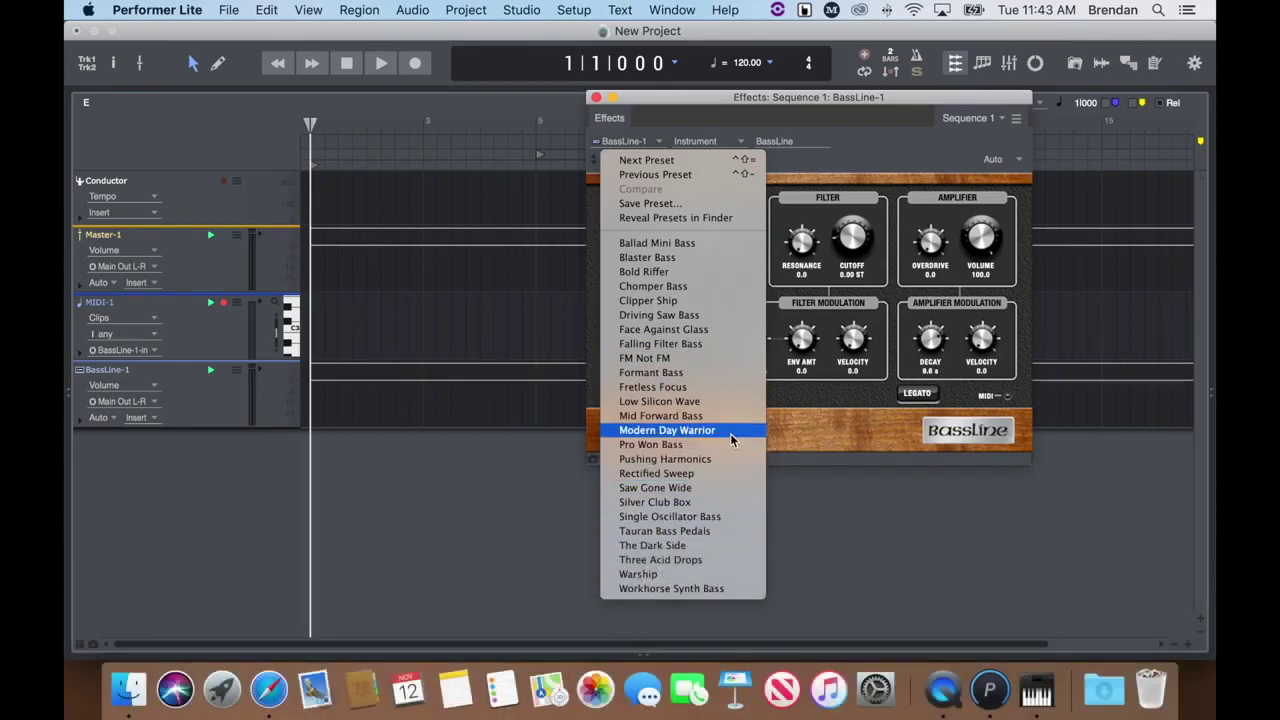
click(730, 433)
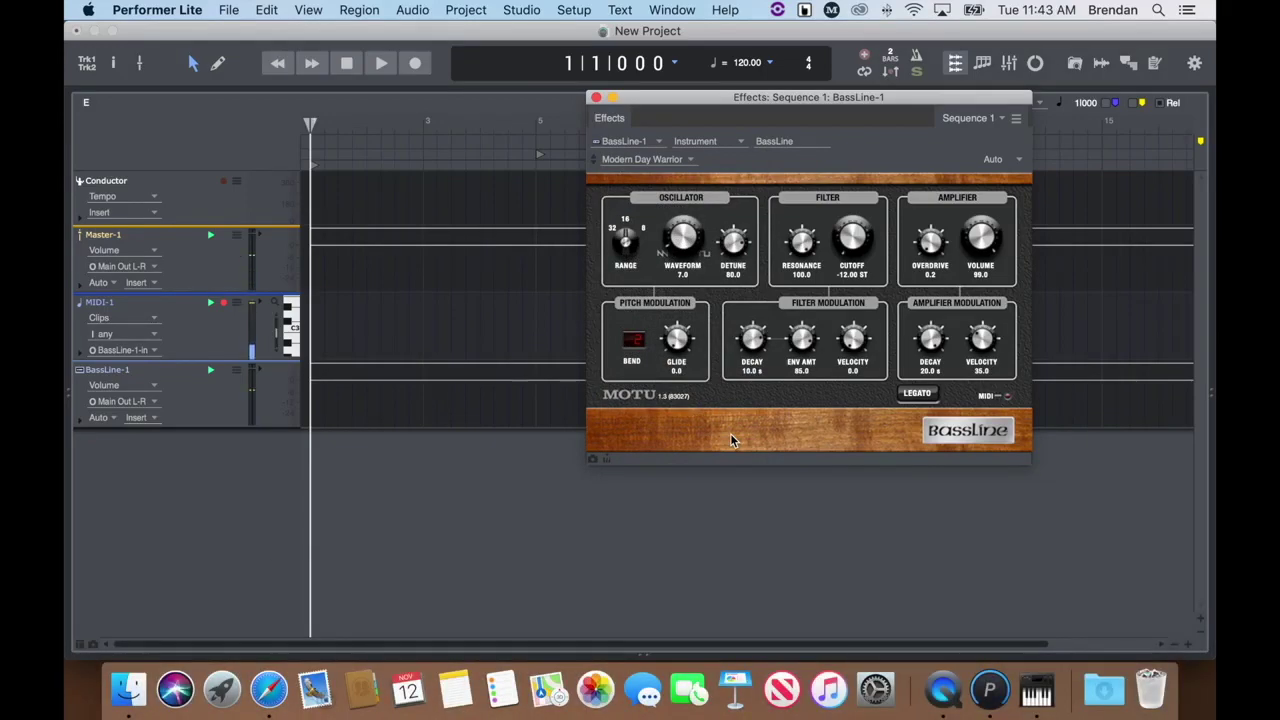
click(596, 98)
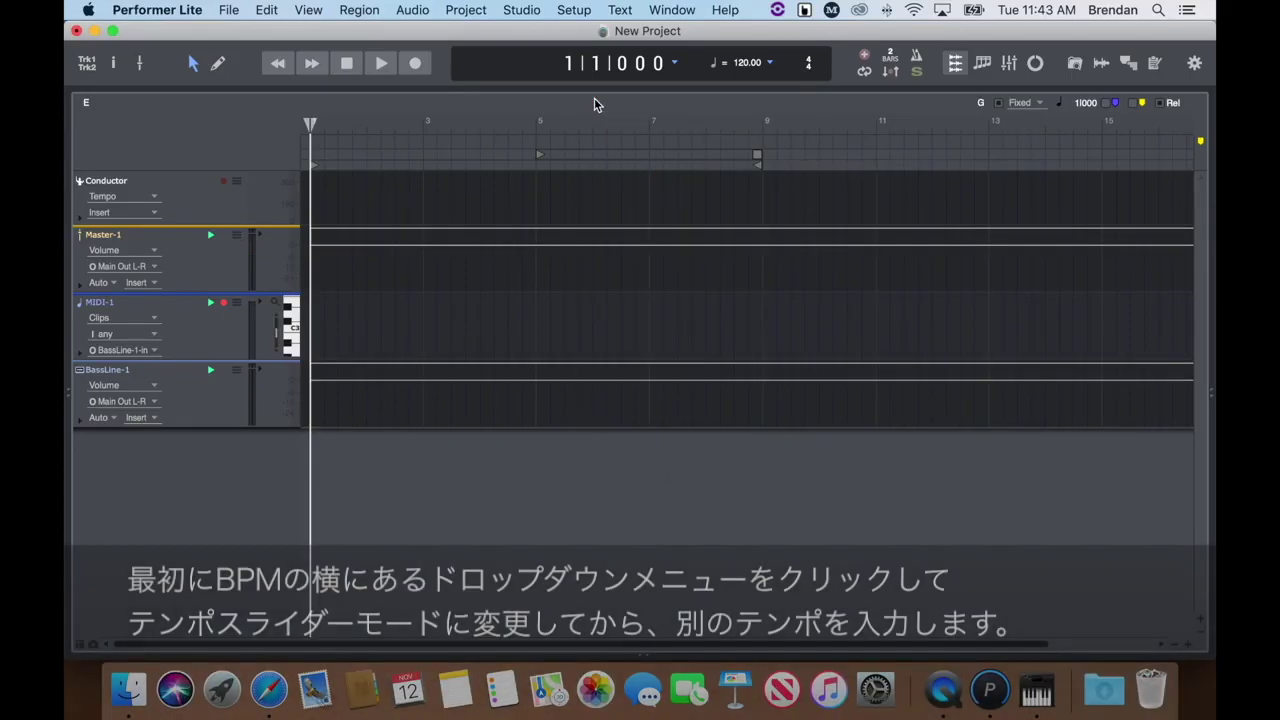
Switch the tempo to slider control at 90 BPM and enable the metronome click.
click(769, 63)
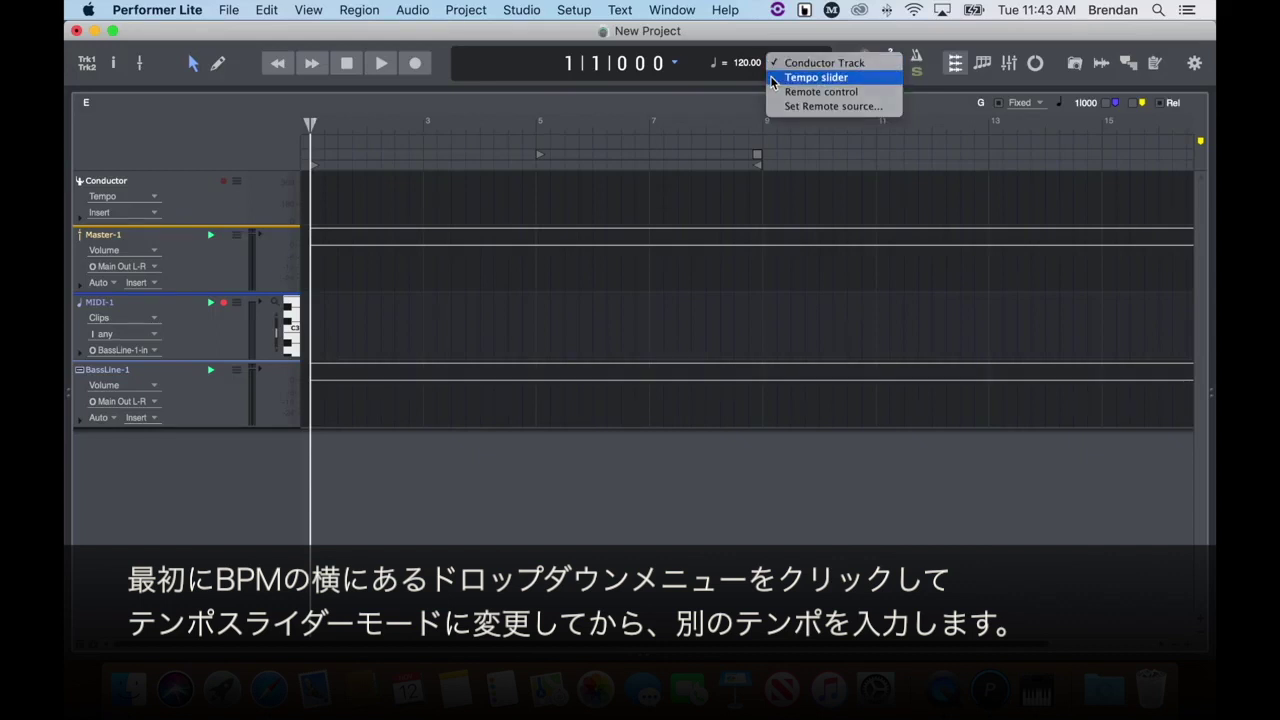
click(773, 80)
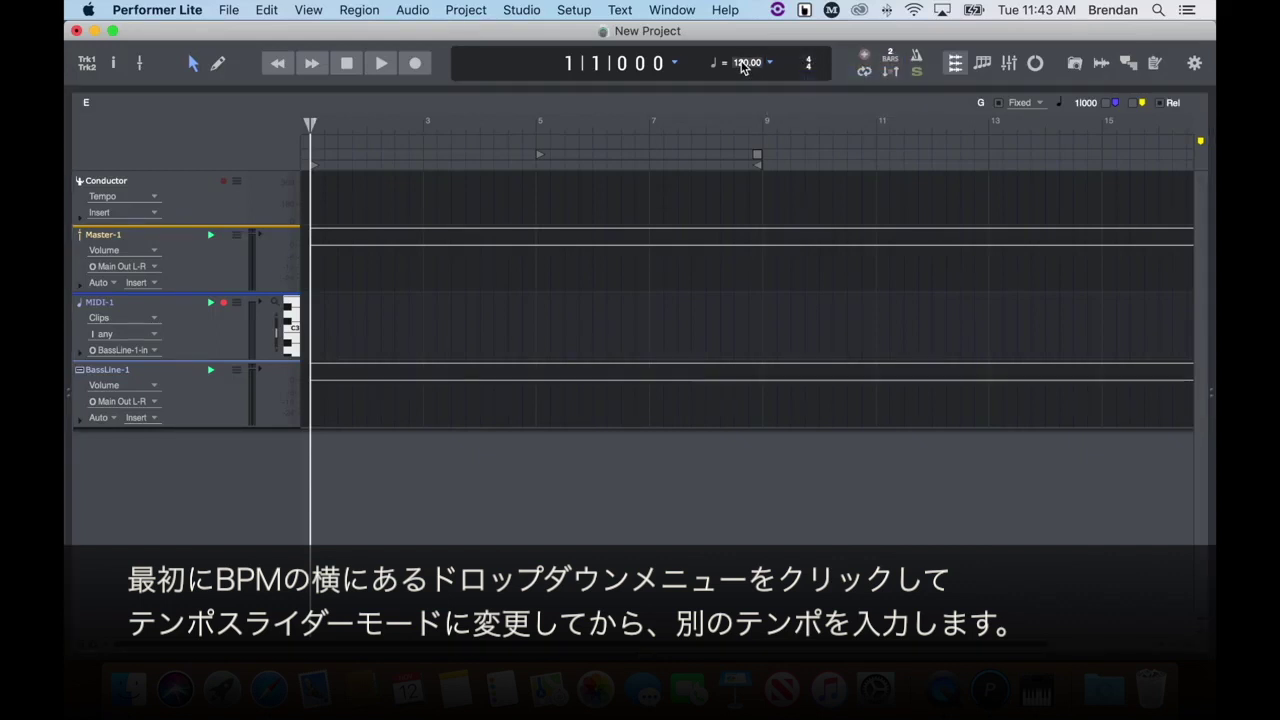
key(Return)
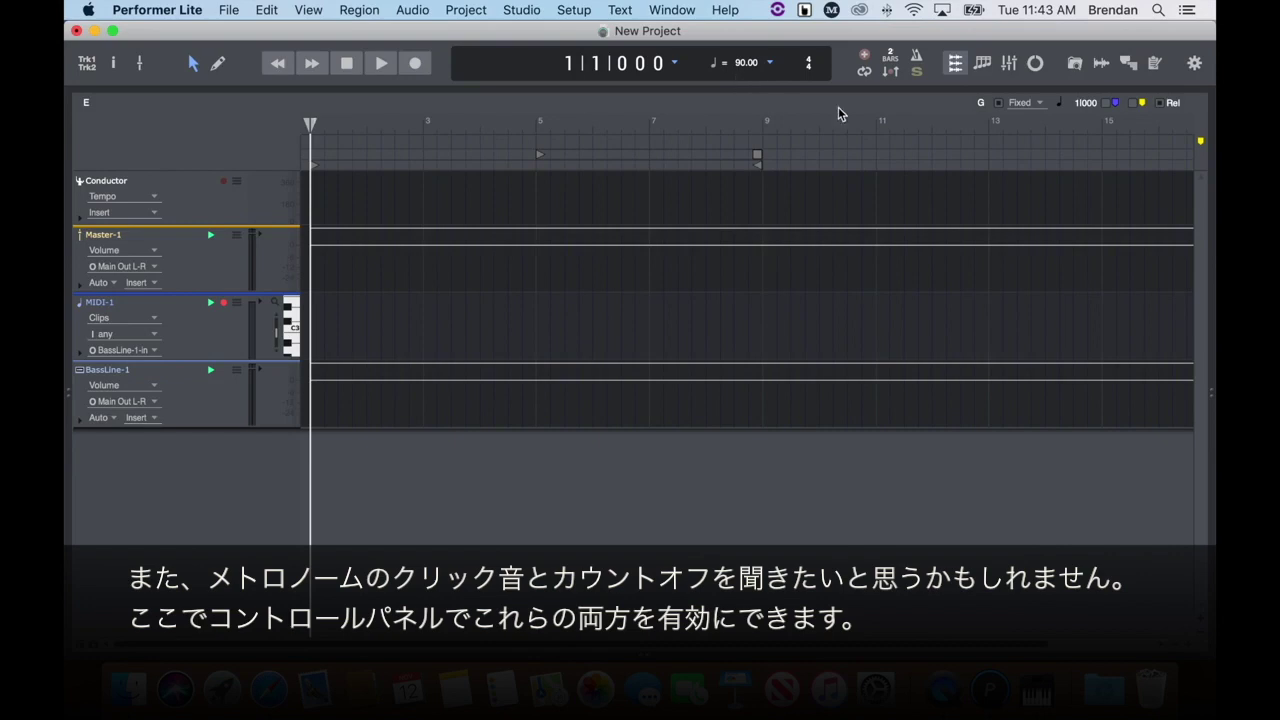
click(918, 62)
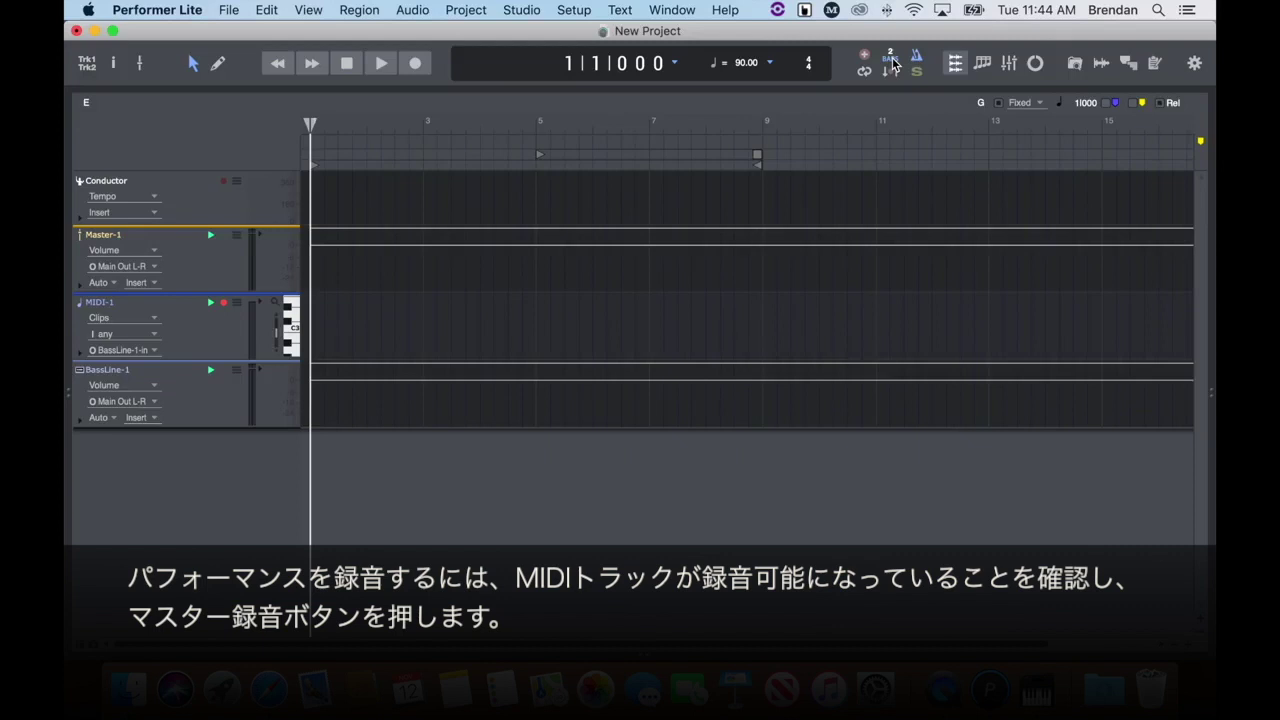
Record a bass MIDI clip on MIDI-1 spanning about bars 1 to 3 after the count-in.
click(416, 65)
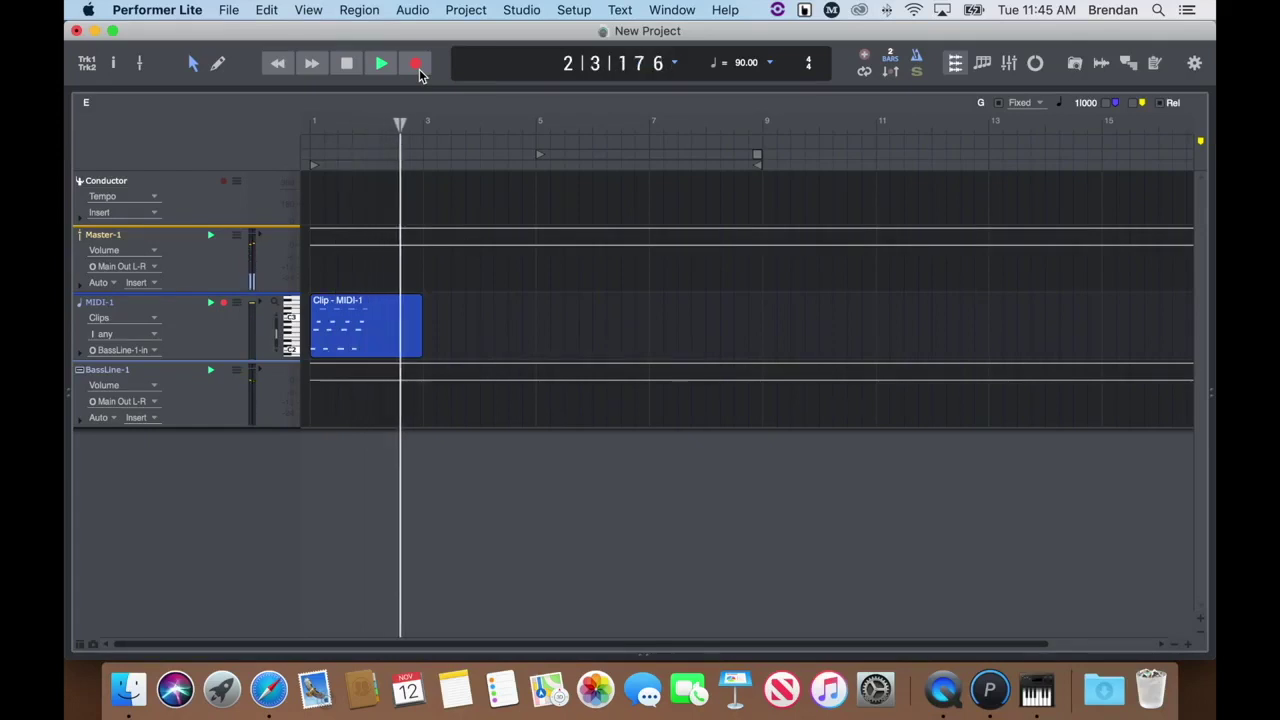
click(417, 65)
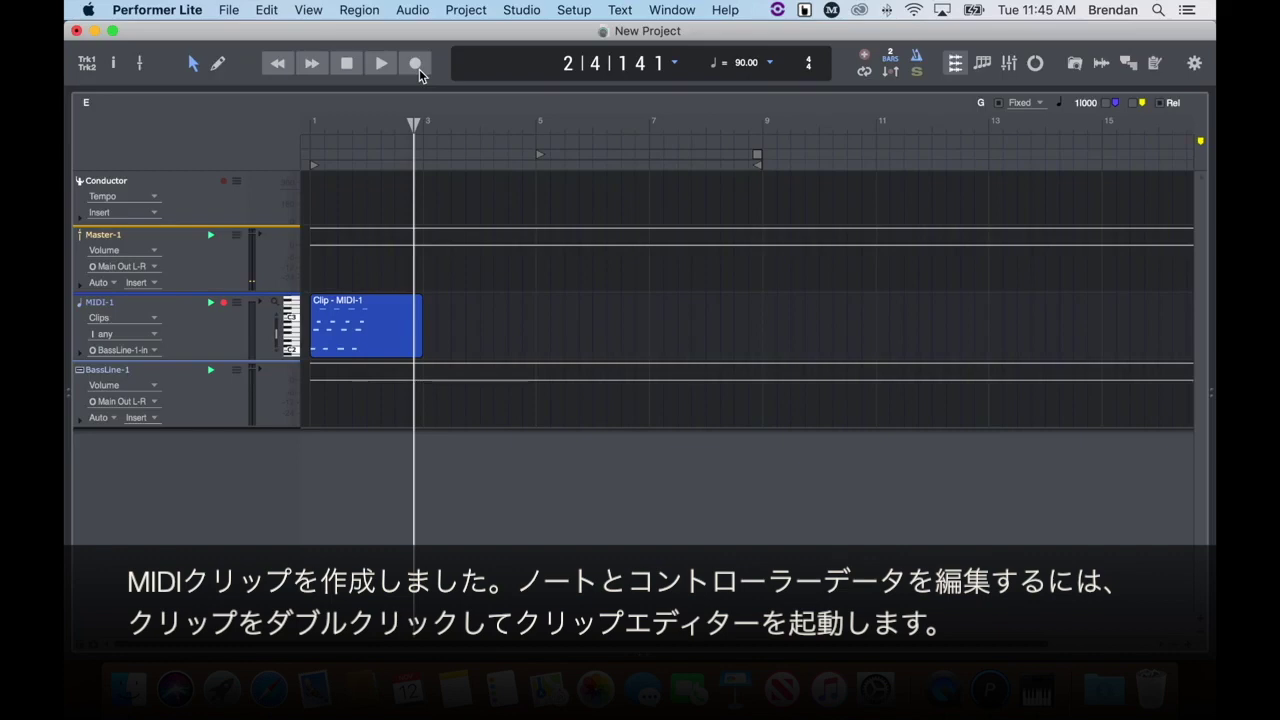
Quantize all notes in Clip - MIDI-1 to the grid, then play from the project start.
double_click(357, 333)
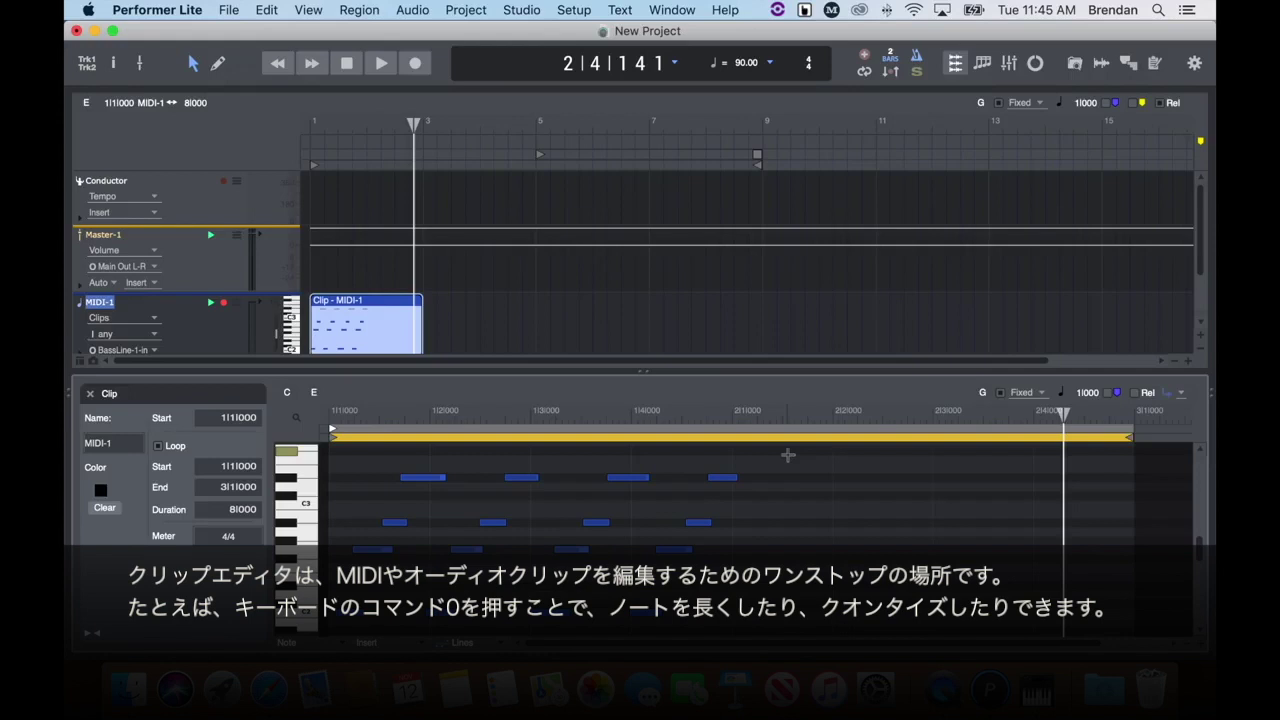
drag(788, 455, 335, 560)
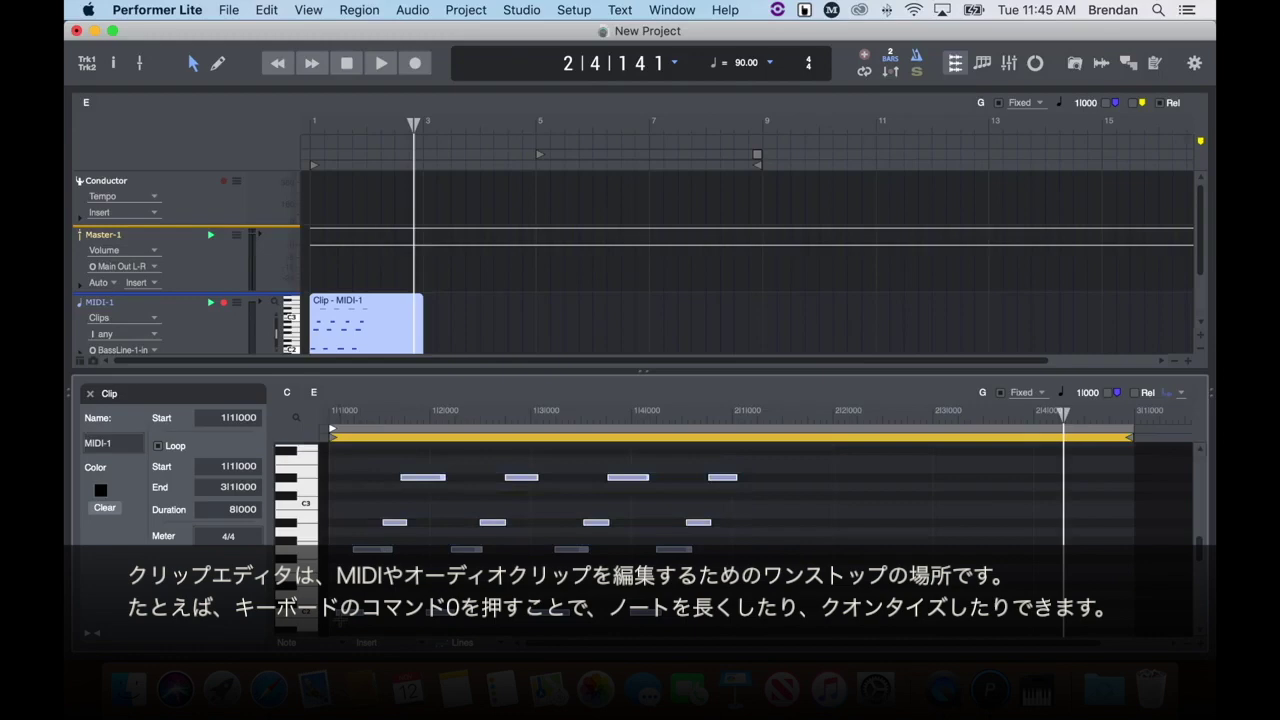
key(super+0)
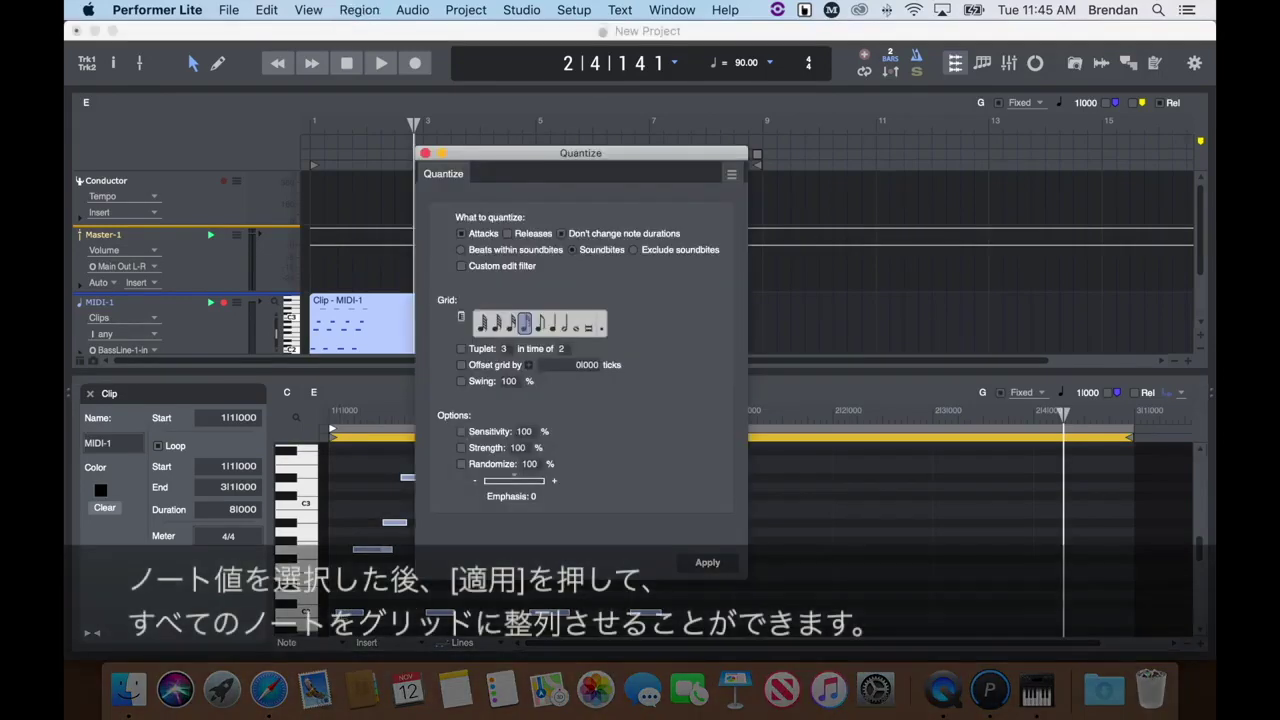
click(546, 330)
click(510, 325)
click(525, 327)
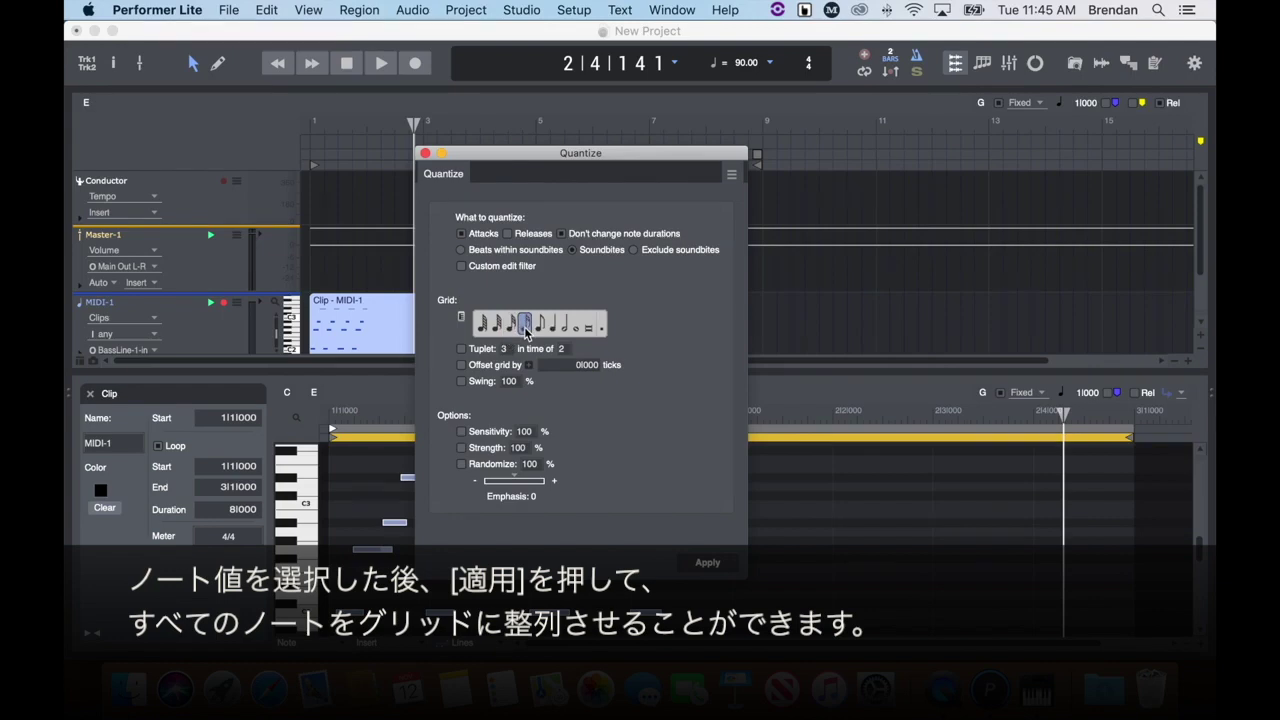
click(722, 563)
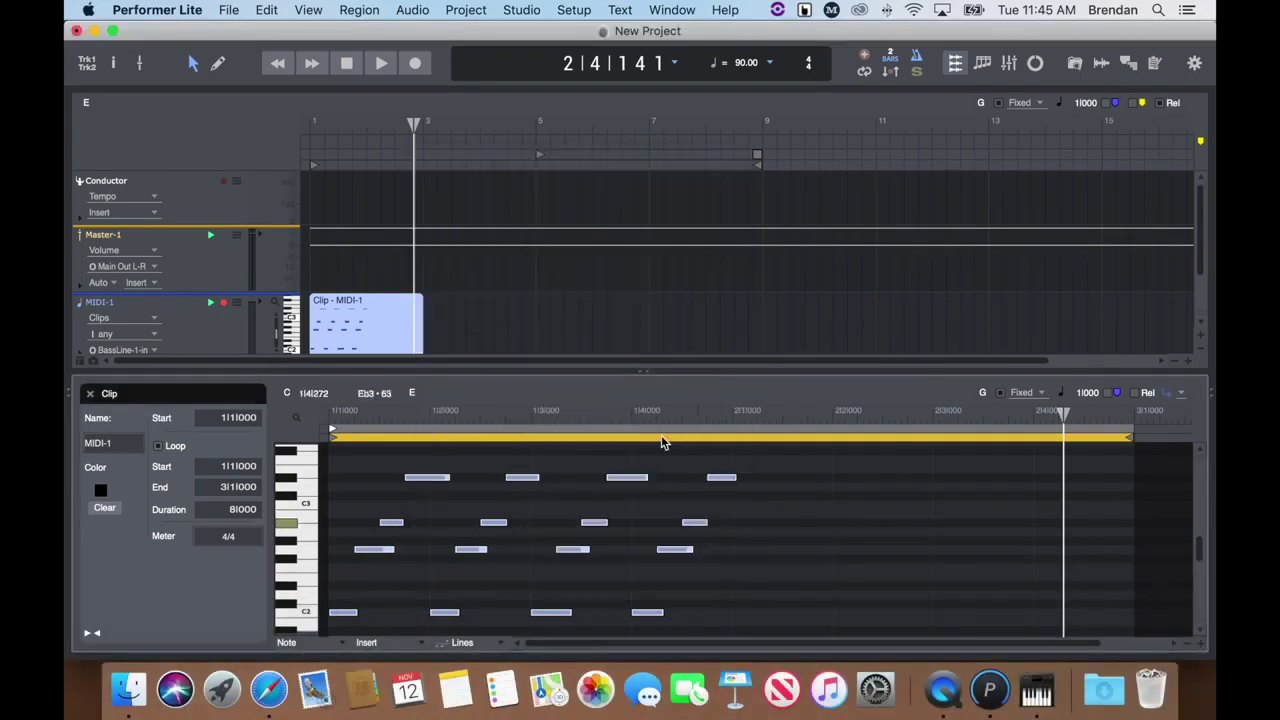
click(282, 66)
key(space)
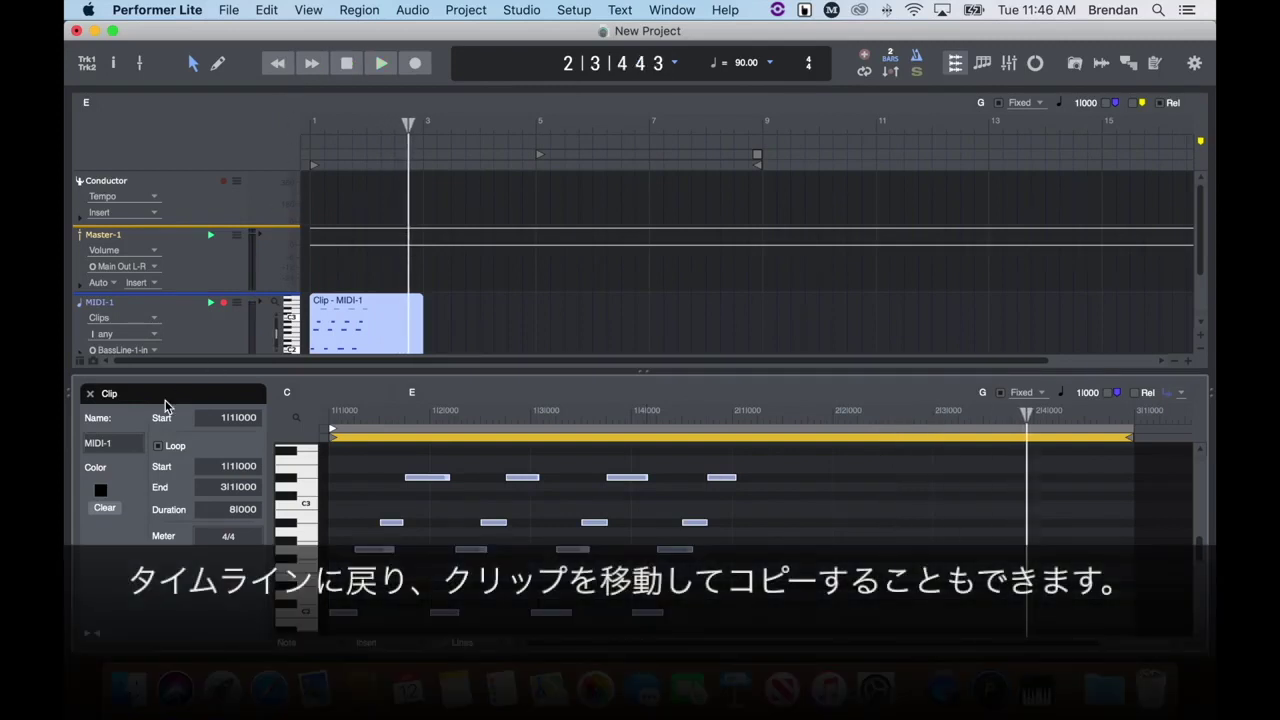
Trim the MIDI-1 clip to about one bar, copy it to bars 5 and 11, and loop the bar-5 copy to bar 11.
click(90, 393)
drag(422, 349, 894, 331)
click(345, 335)
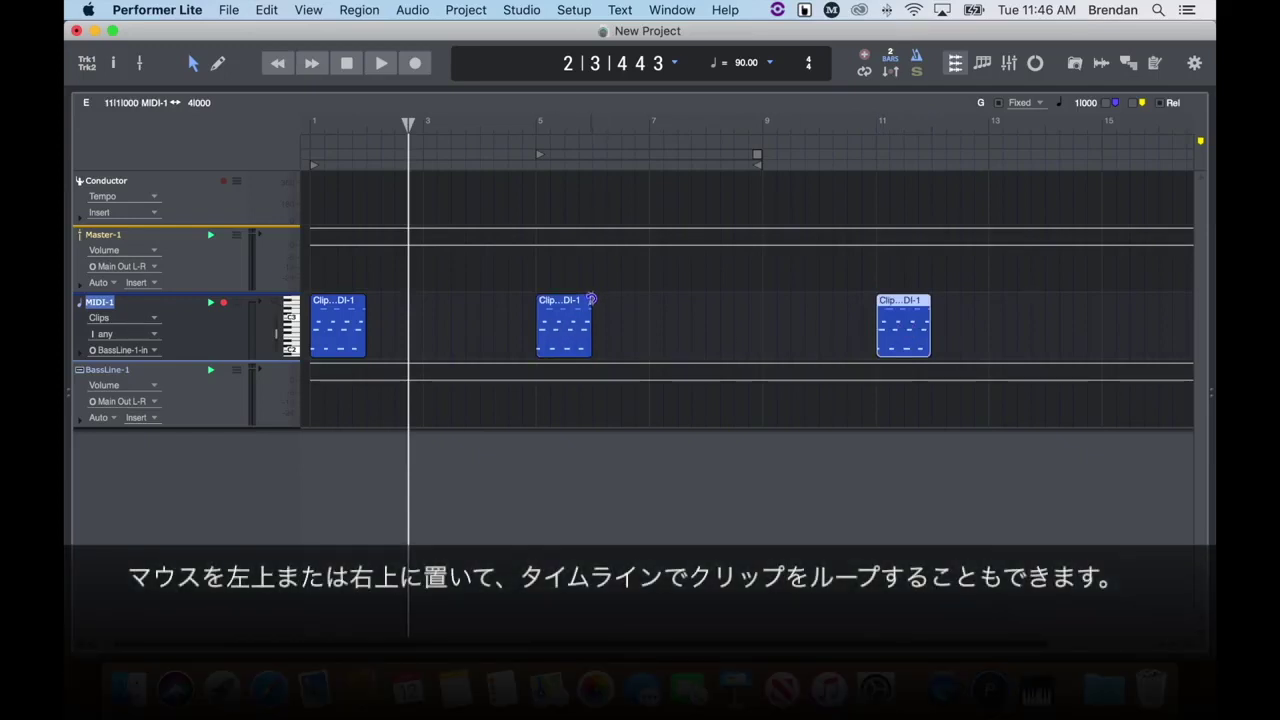
drag(591, 299, 877, 307)
double_click(912, 336)
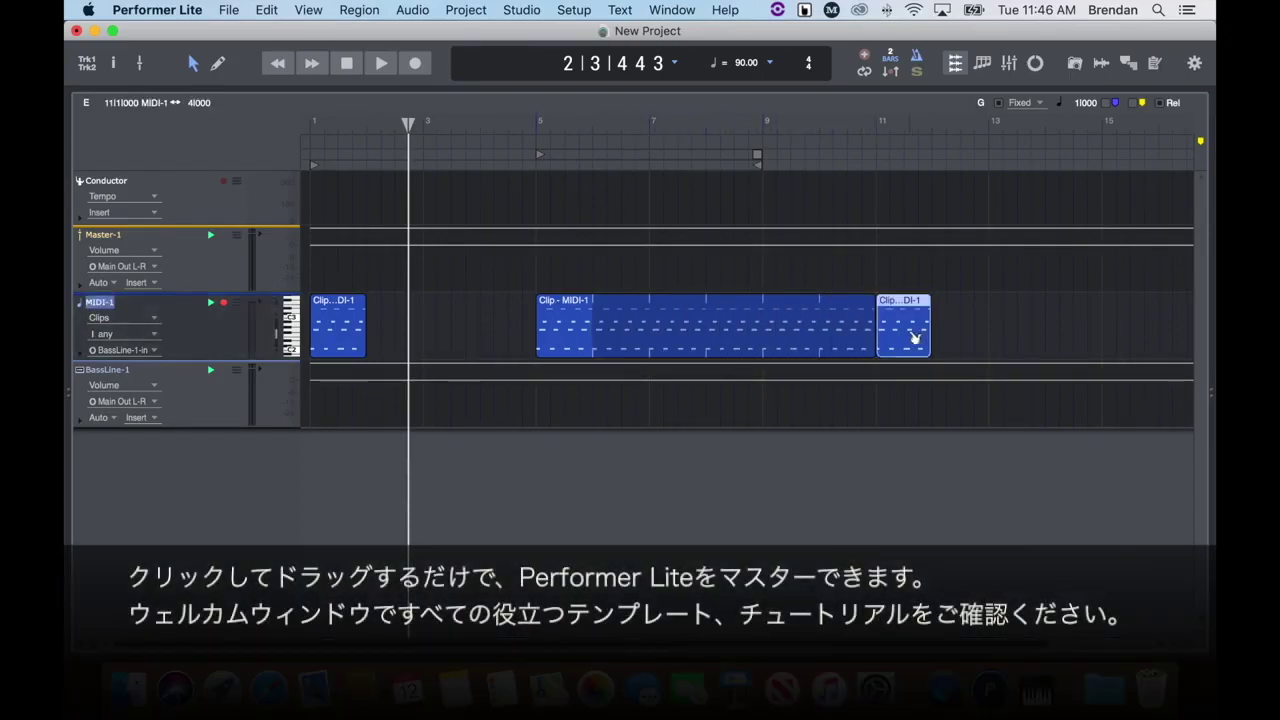